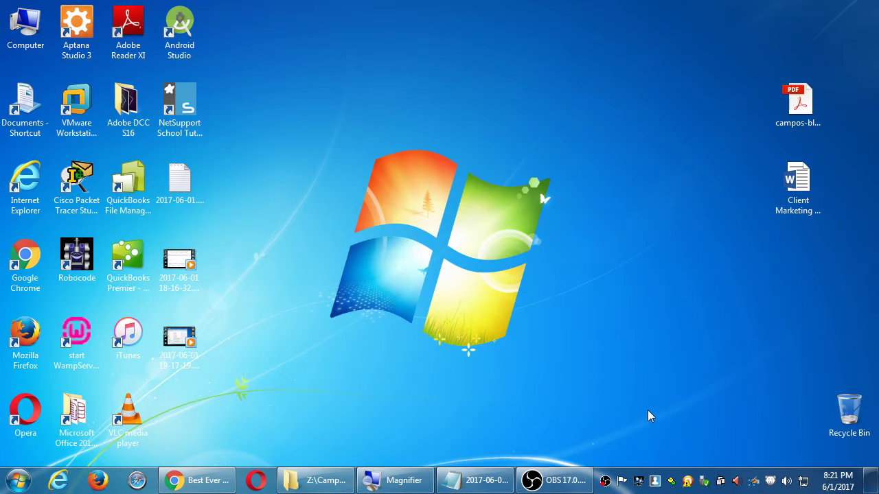
Step: Open Client Marketing Strategy.docx from the desktop in Word
left_click(798, 180)
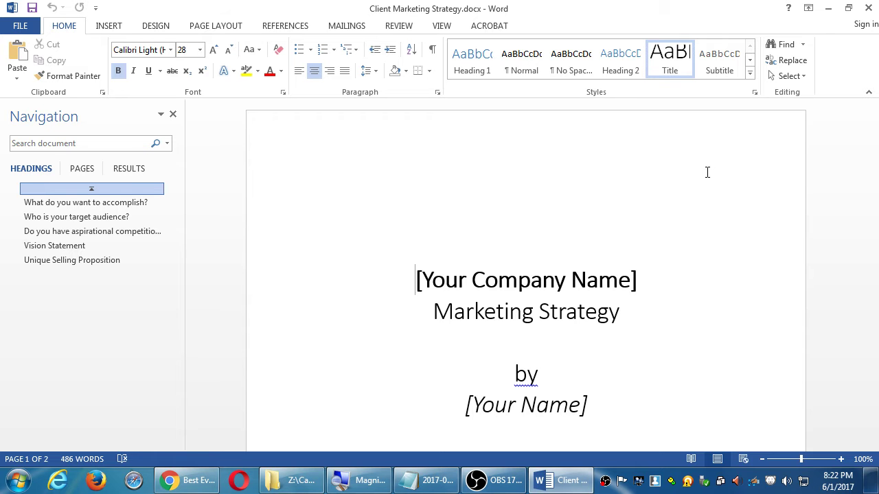
scroll(467, 171, "down", 2)
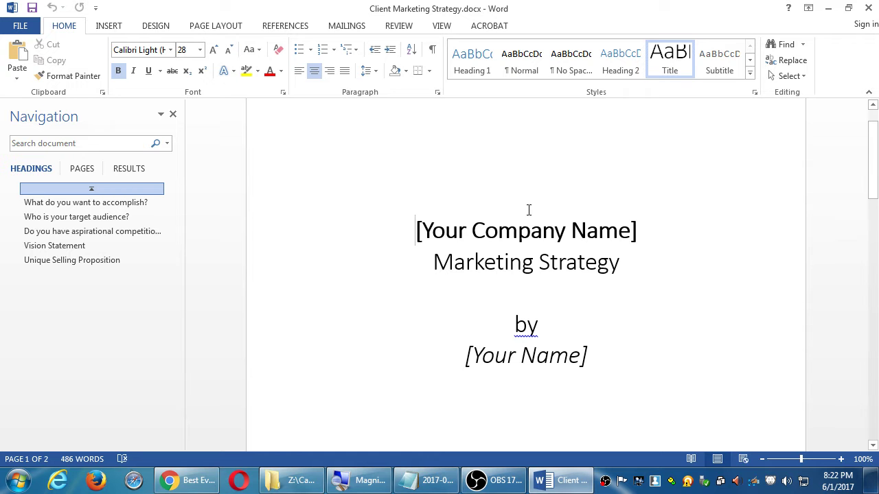
scroll(543, 214, "down", 10)
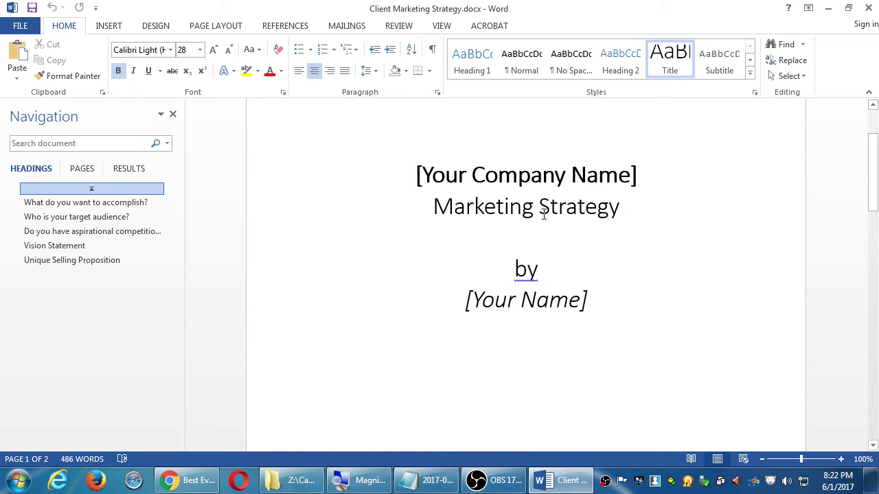
scroll(546, 212, "down", 4)
scroll(547, 211, "up", 15)
scroll(548, 210, "down", 3)
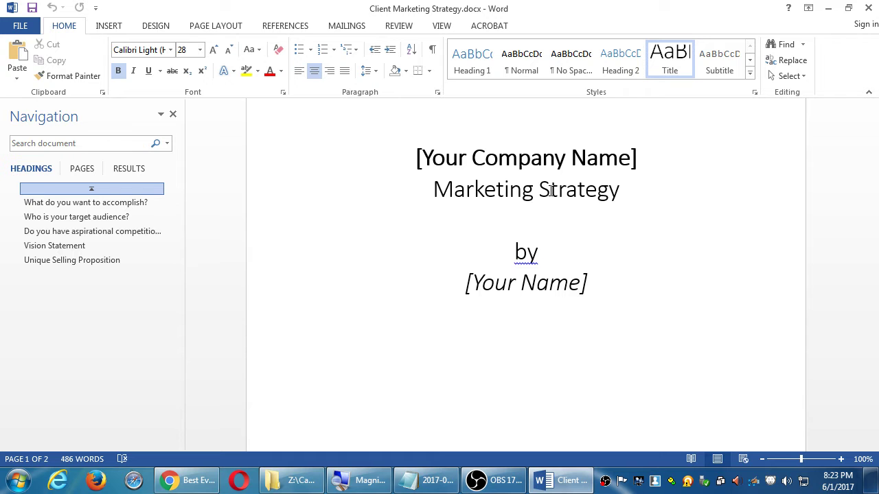
scroll(605, 252, "down", 3)
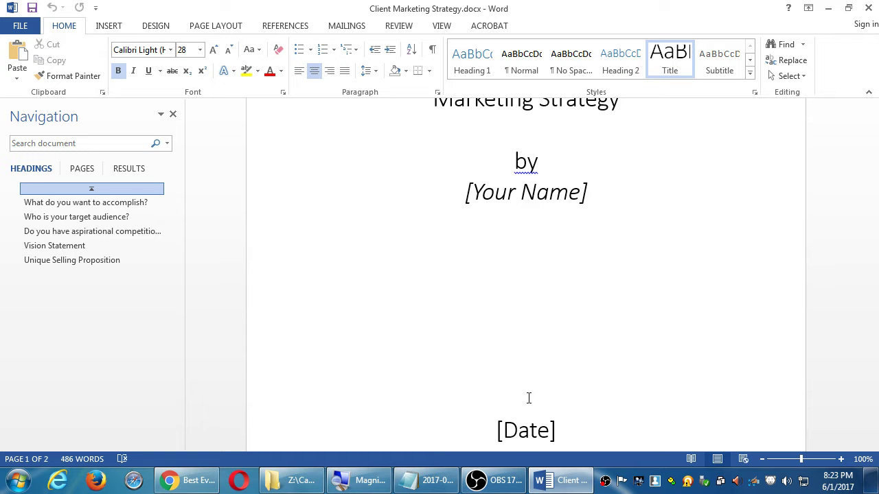
Step: Scroll to page 2 and find the 'What do you want to accomplish?' heading
scroll(530, 377, "down", 7)
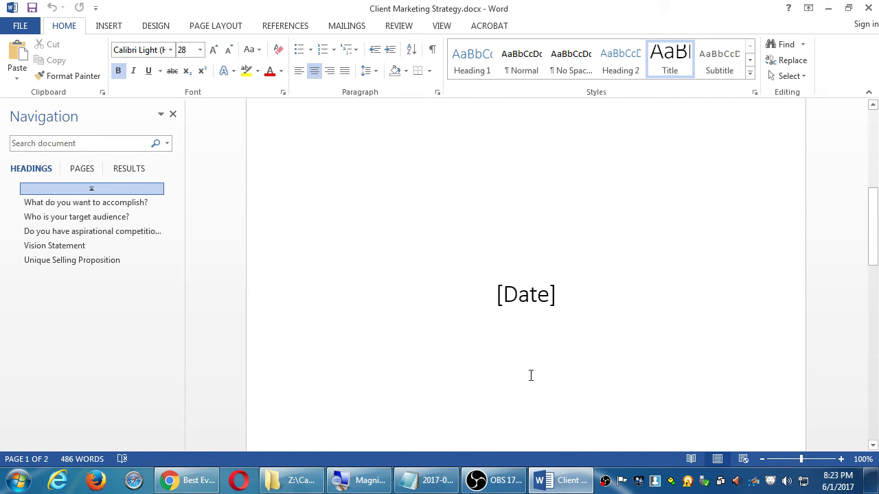
scroll(531, 376, "down", 3)
left_click_drag(392, 249, 507, 250)
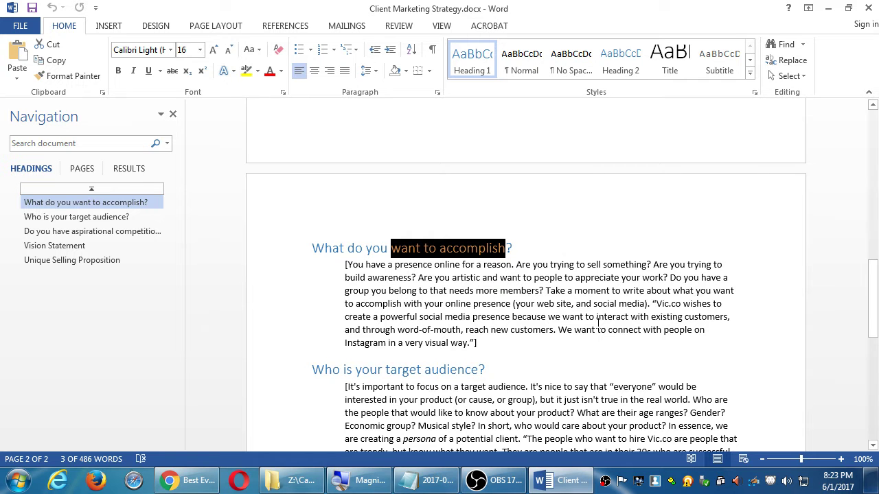
left_click(536, 263)
Step: Subscript the word 'accomplish' in the heading, then undo it to restore the original formatting
double_click(457, 249)
scroll(550, 346, "down", 1)
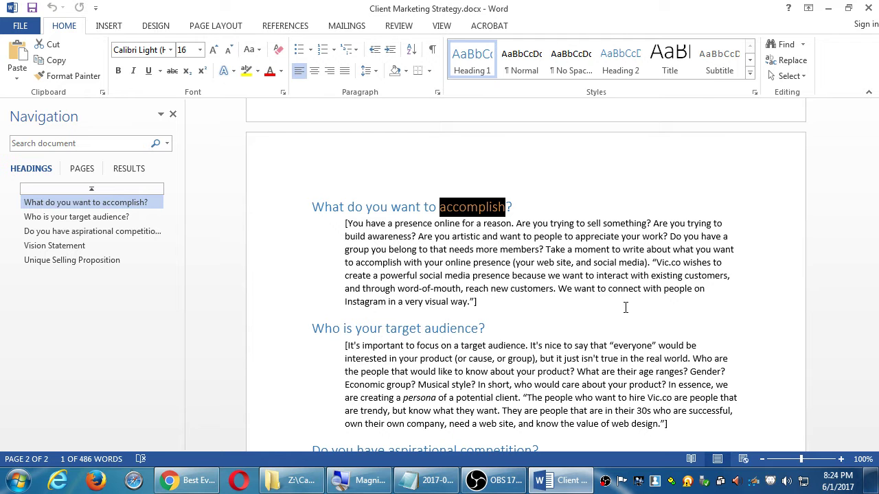
key("ctrl+equal")
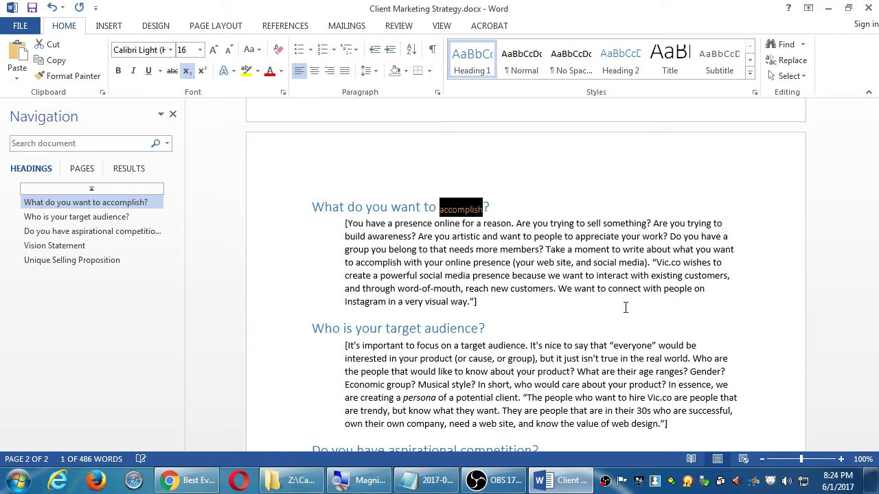
key("ctrl+z")
left_click(625, 307)
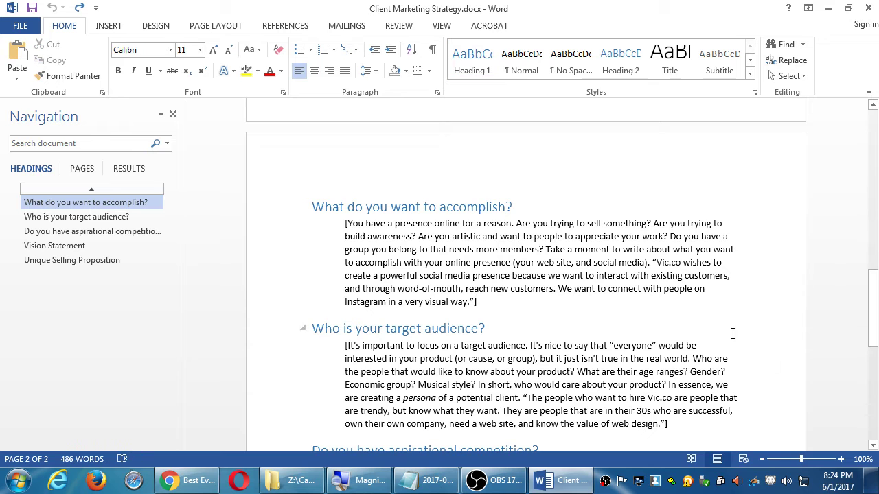
Step: Zoom the document view in to 130%
left_click(842, 459)
left_click(842, 460)
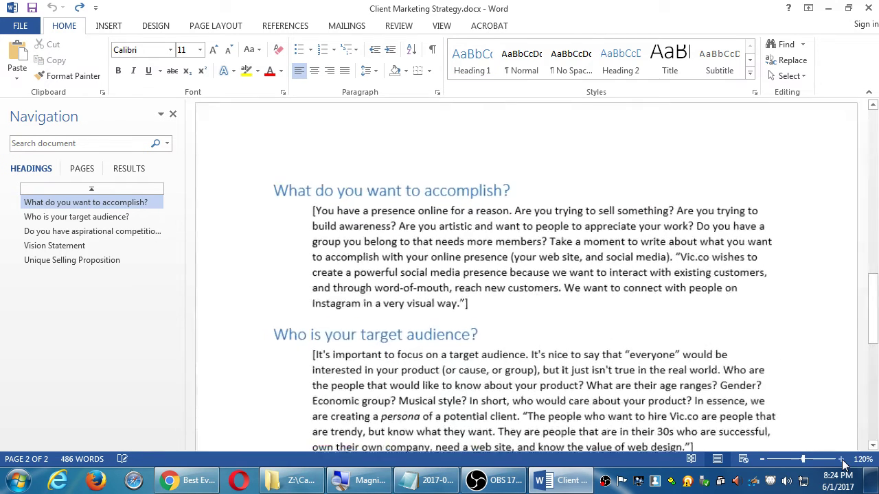
left_click(841, 460)
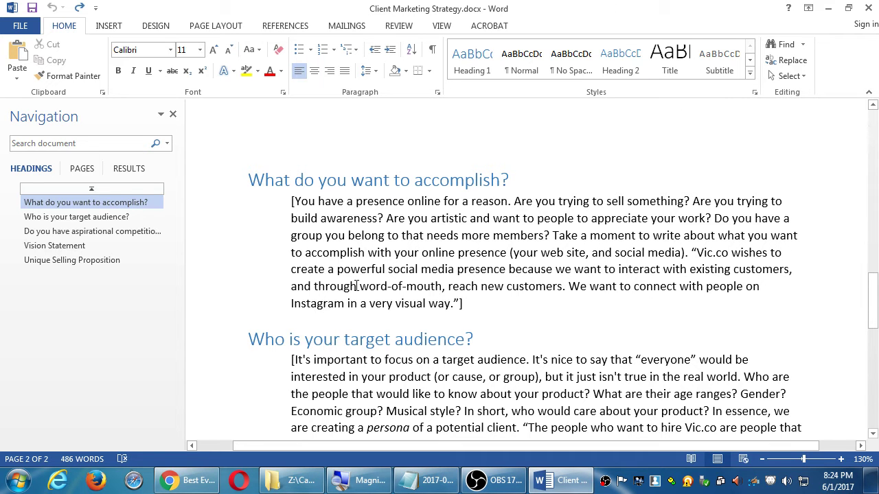
Step: Highlight phrases in the paragraph such as 'Instagram', 'Vic.co', 'interact with existing' and 'reach new'
left_click_drag(359, 305, 391, 305)
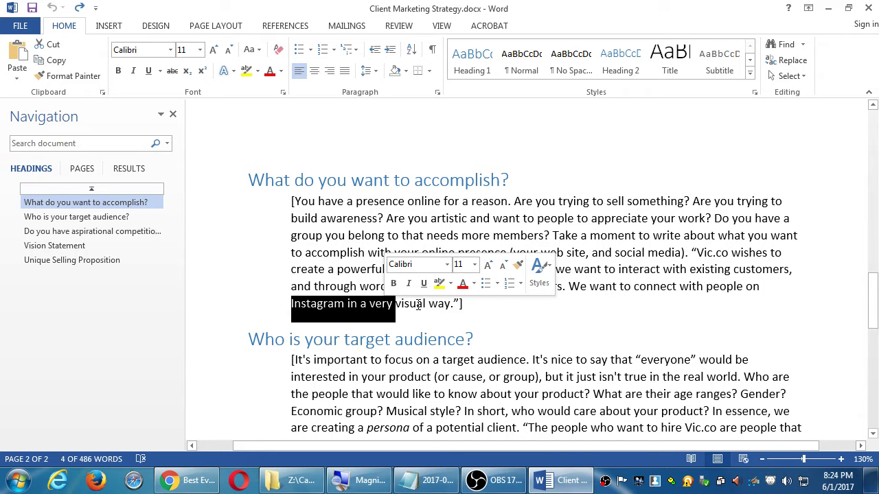
left_click(689, 271)
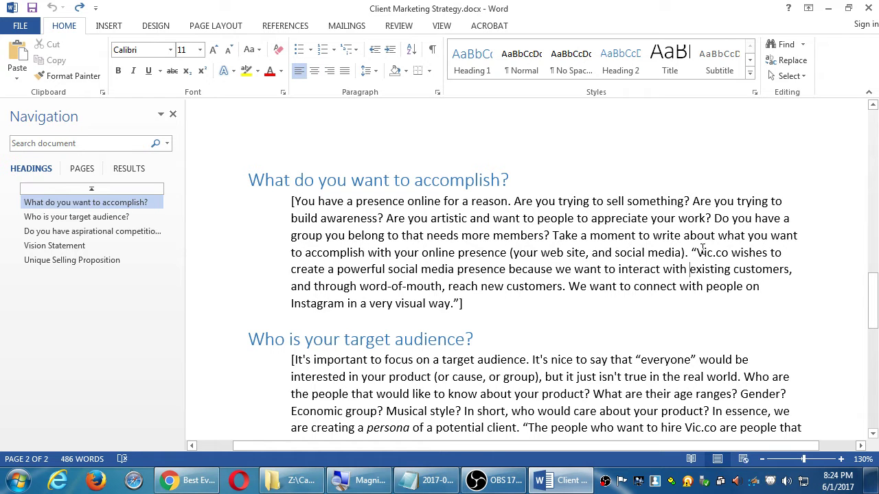
left_click_drag(696, 252, 732, 252)
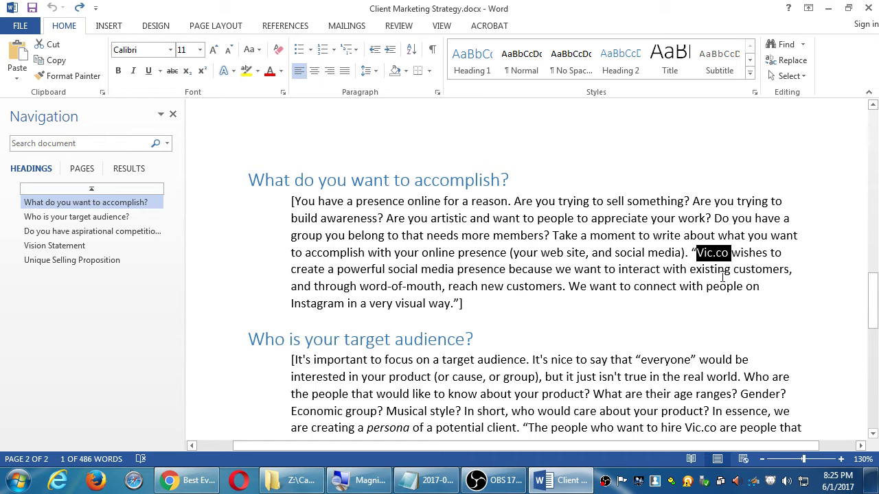
left_click(652, 269)
left_click_drag(619, 270, 732, 269)
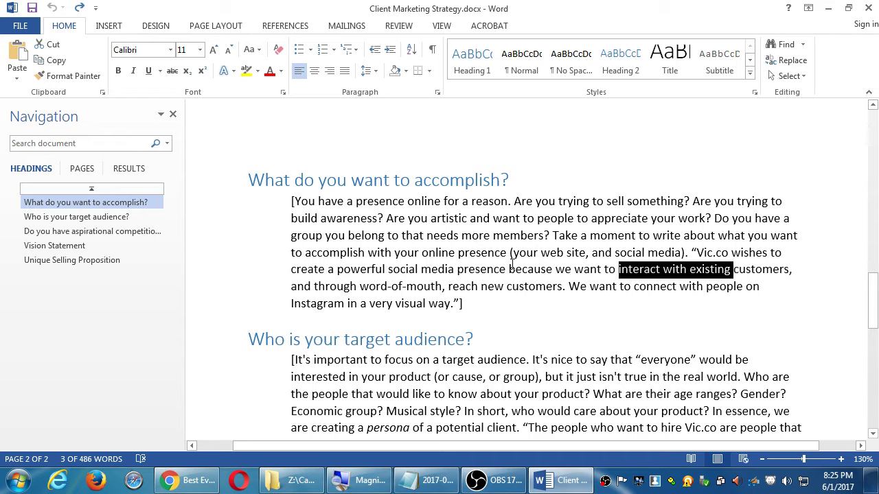
left_click_drag(402, 286, 508, 286)
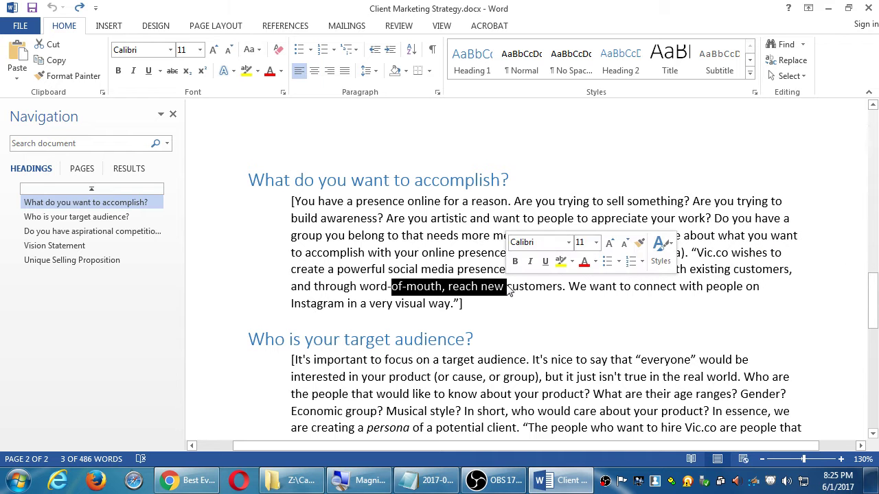
left_click(466, 286)
left_click_drag(448, 286, 506, 286)
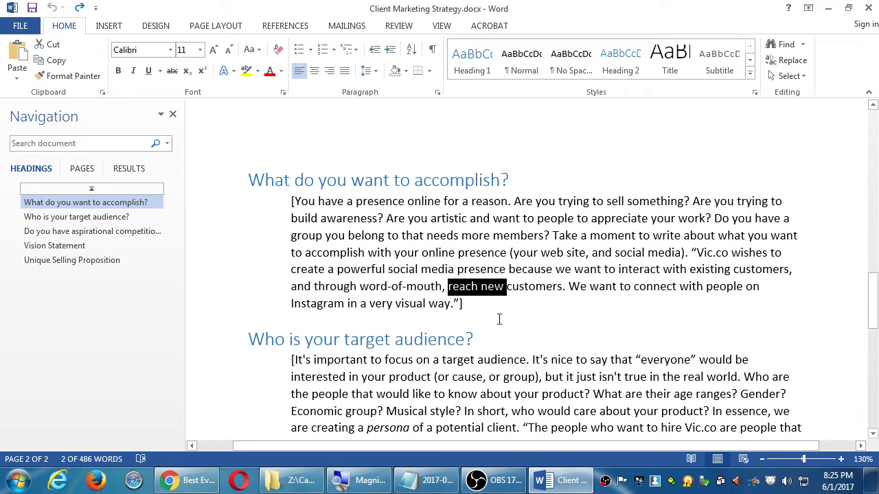
left_click(489, 309)
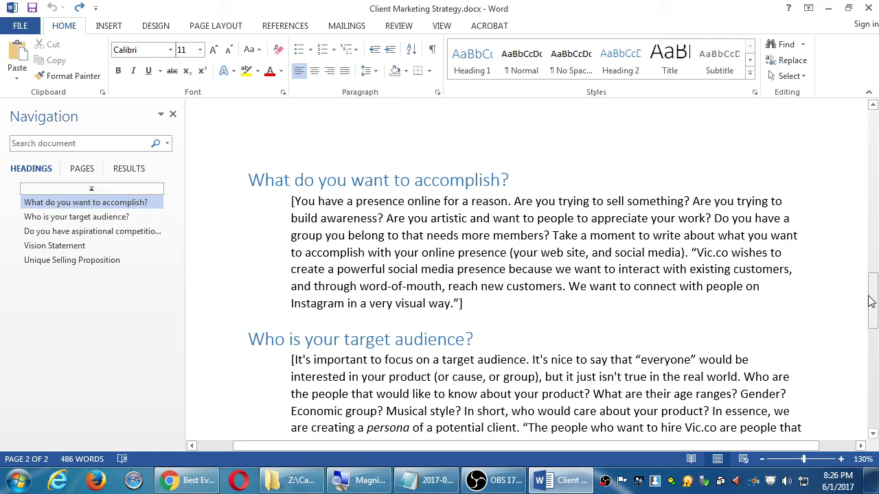
left_click_drag(871, 302, 874, 304)
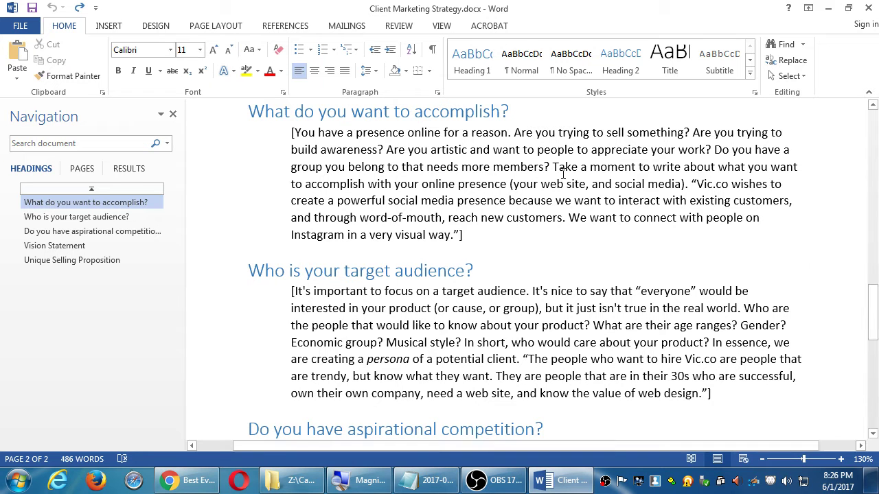
left_click_drag(459, 150, 490, 206)
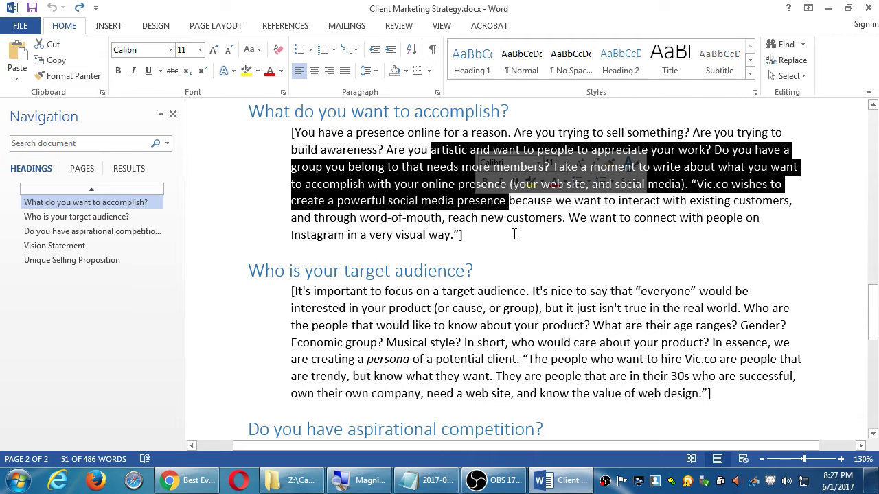
left_click(511, 196)
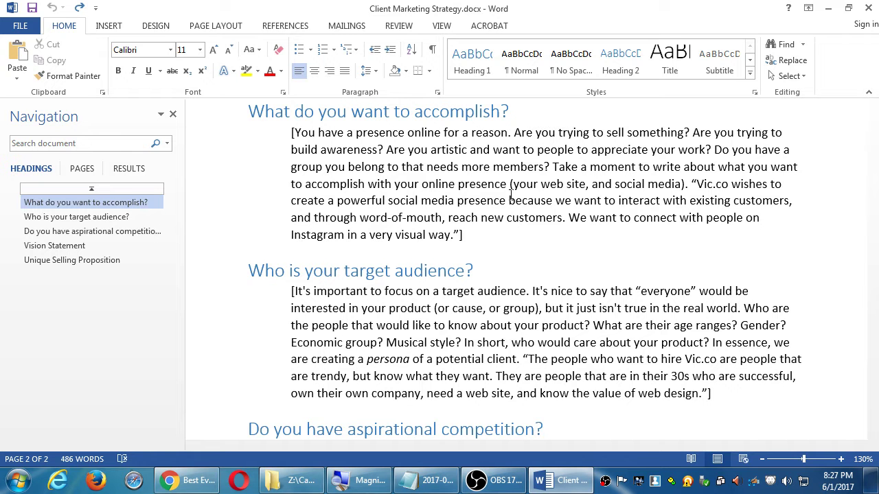
scroll(516, 198, "down", 1)
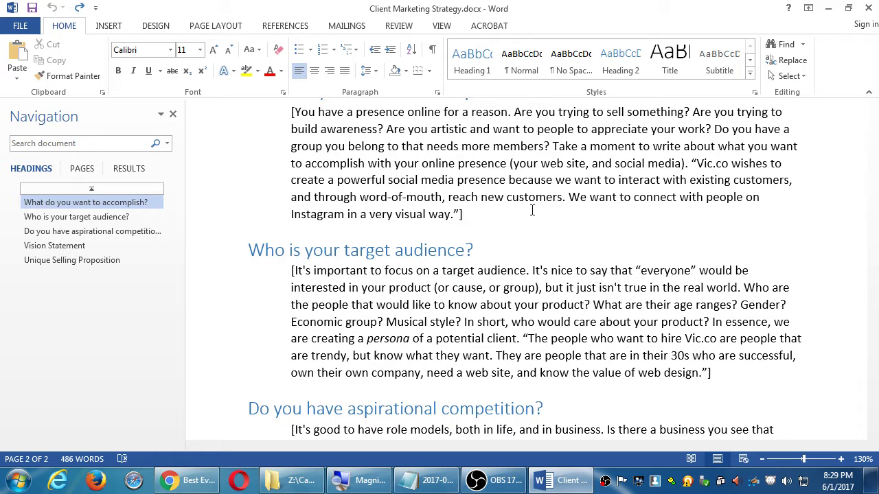
Step: Select the word 'everyone' in the 'Who is your target audience?' paragraph
double_click(664, 272)
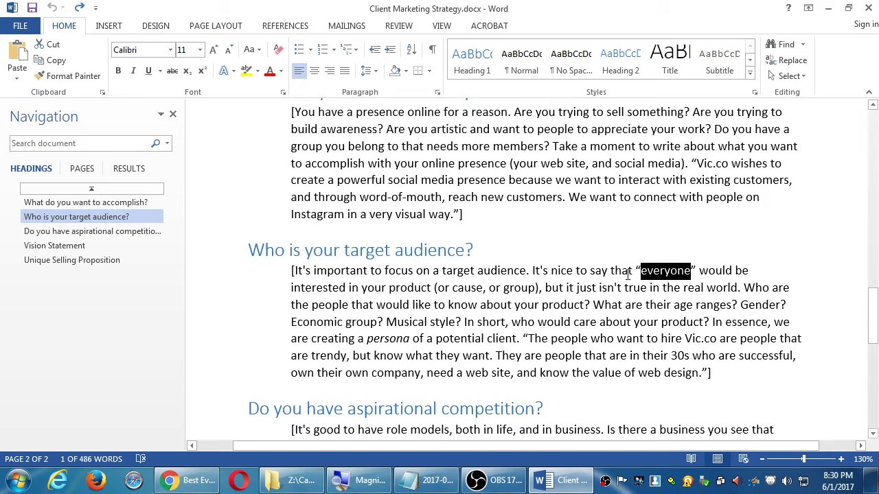
Step: Deselect 'everyone' and close the Navigation pane so the page fills the window
left_click(592, 271)
left_click(584, 246)
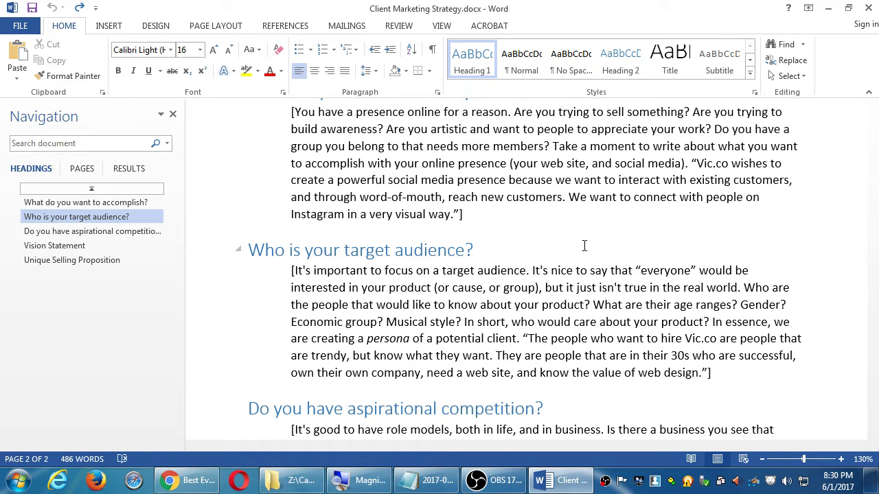
scroll(636, 218, "down", 1)
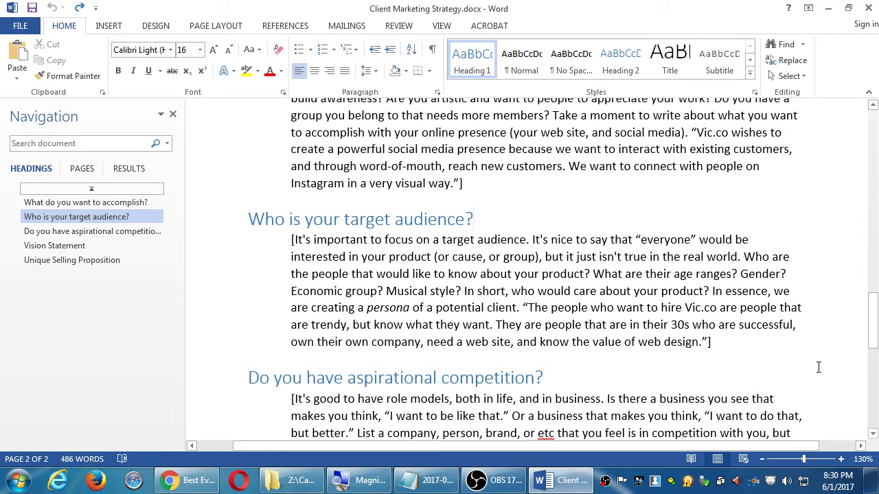
left_click_drag(789, 450, 814, 447)
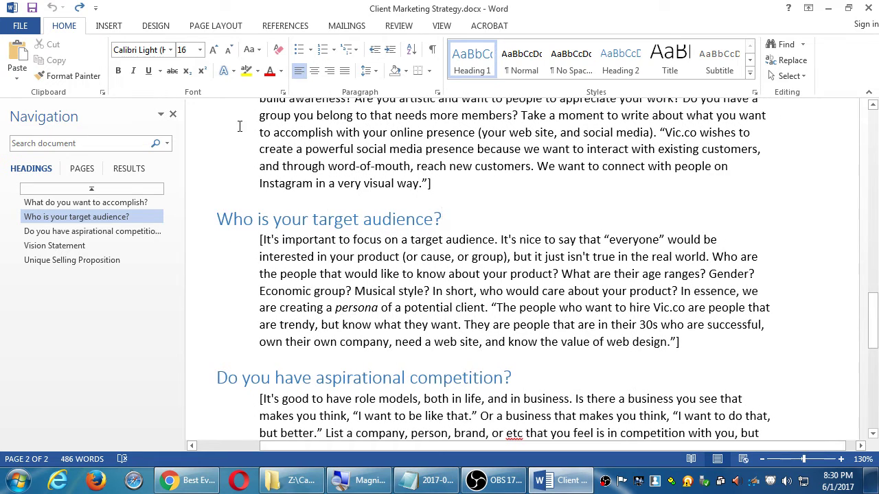
left_click(172, 114)
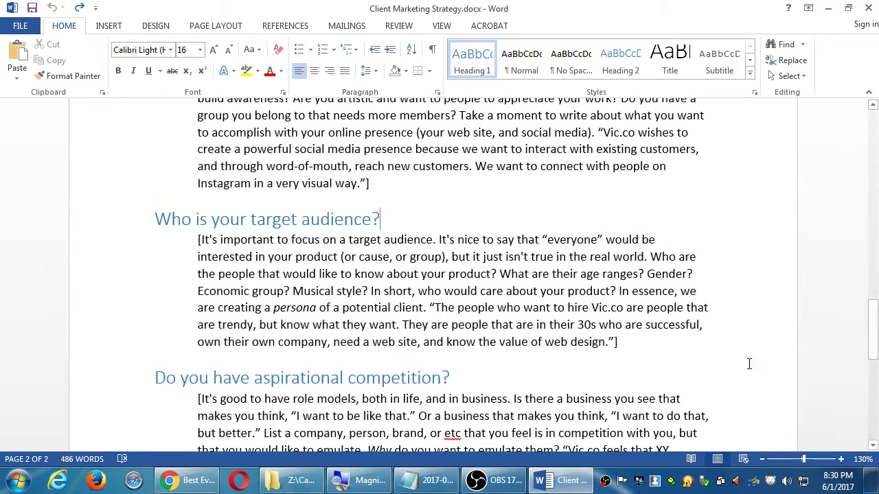
left_click_drag(872, 446, 874, 448)
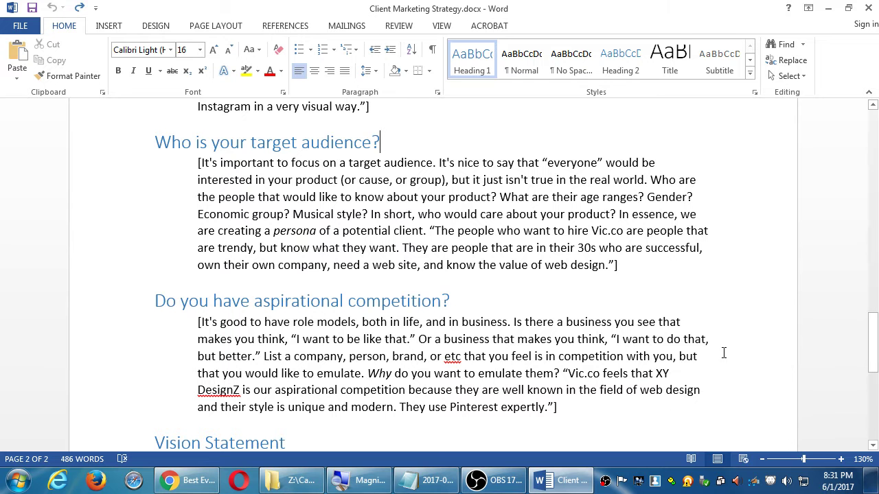
left_click_drag(870, 340, 866, 353)
left_click(596, 321)
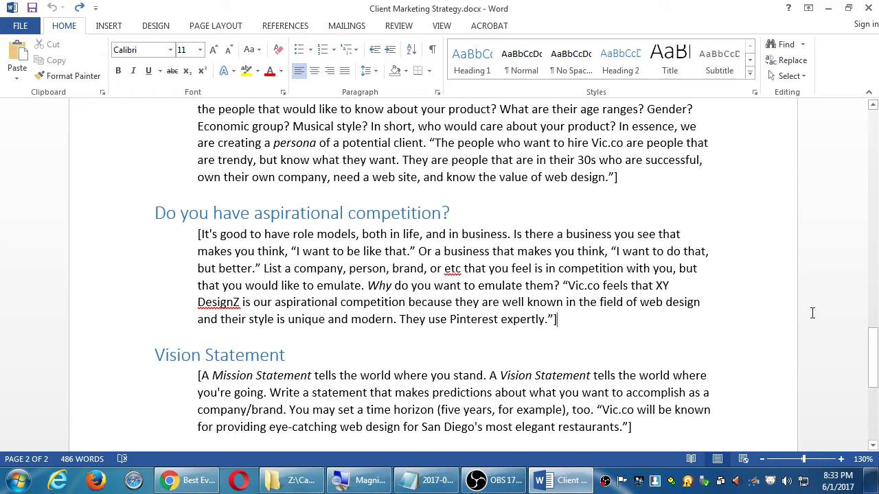
Step: Scroll down to reveal the Vision Statement and Unique Selling Proposition sections
left_click_drag(874, 347, 871, 383)
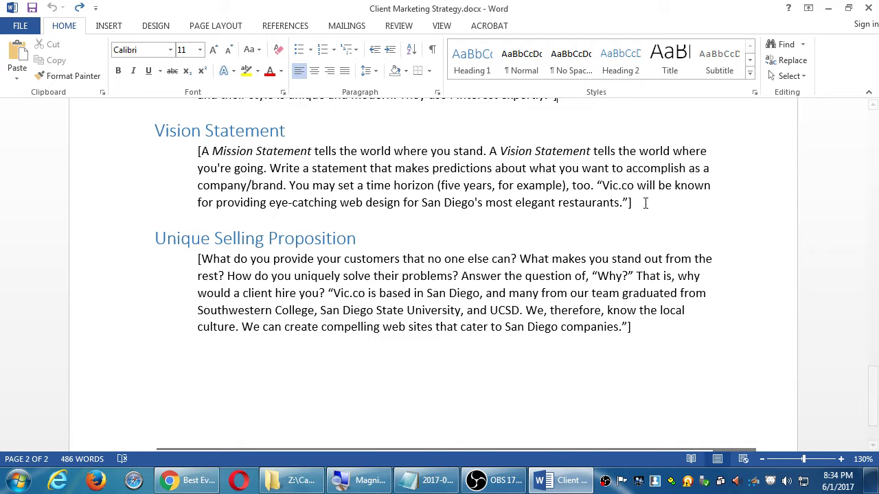
left_click(623, 202)
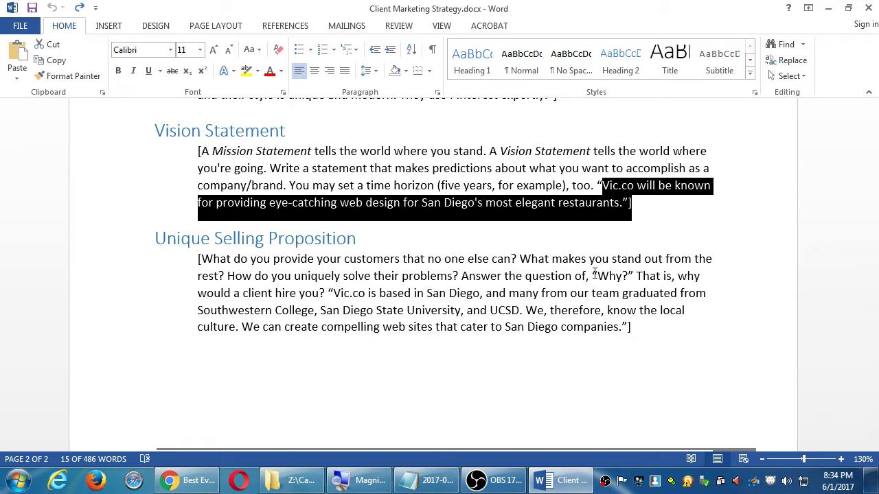
left_click(463, 204)
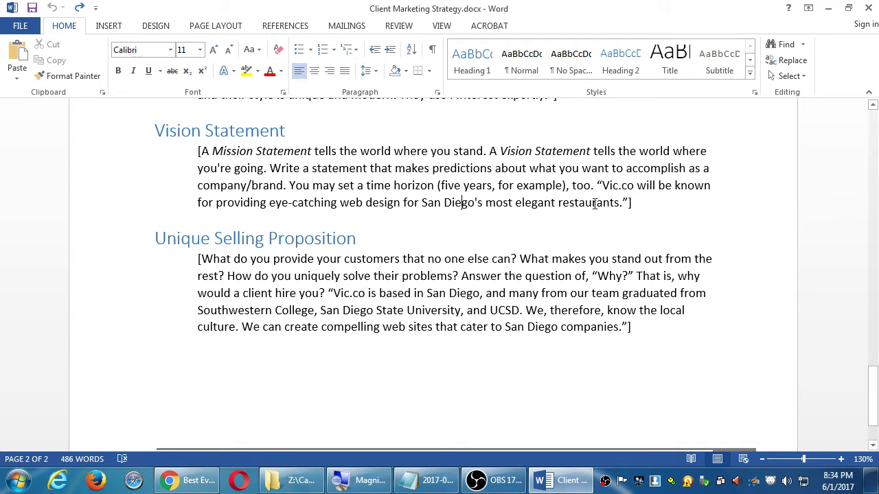
left_click_drag(616, 203, 602, 194)
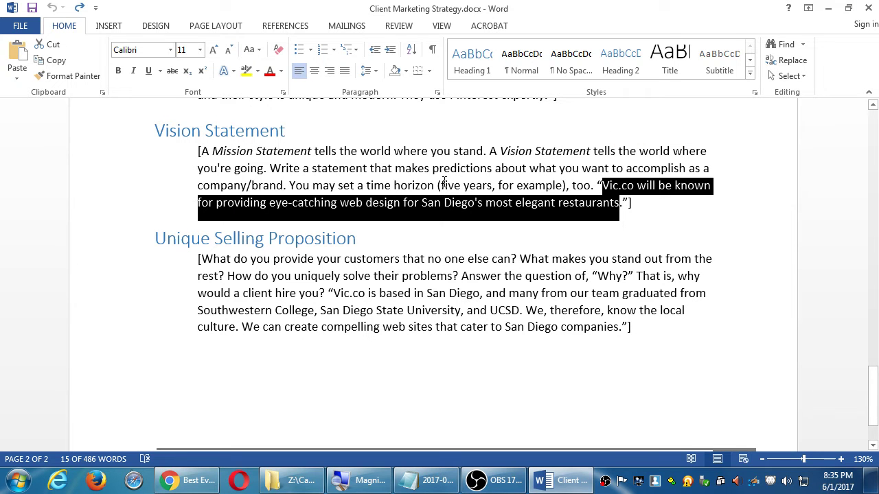
left_click_drag(442, 185, 517, 184)
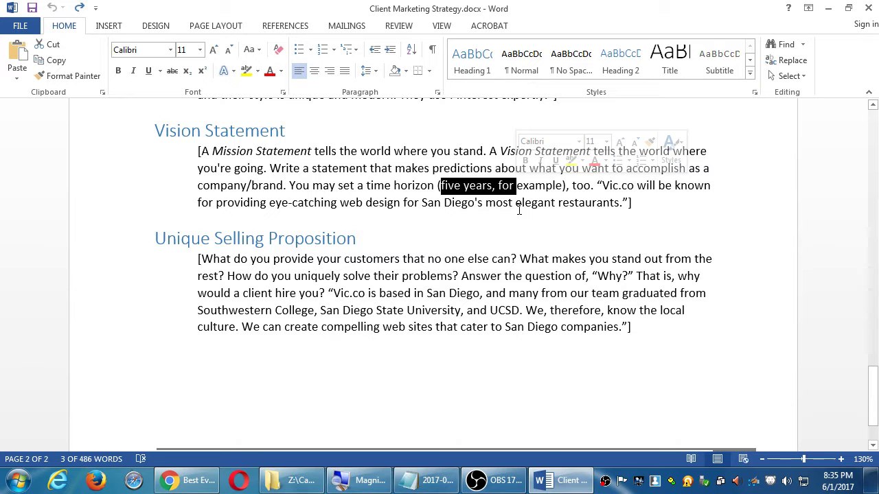
left_click(544, 202)
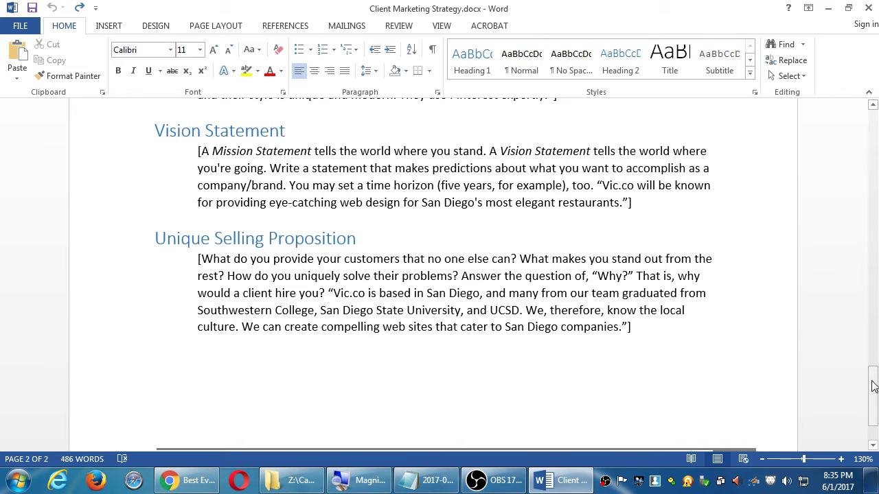
Step: Select the entire Unique Selling Proposition paragraph ending with the Vic.co San Diego sample
left_click_drag(874, 383, 874, 392)
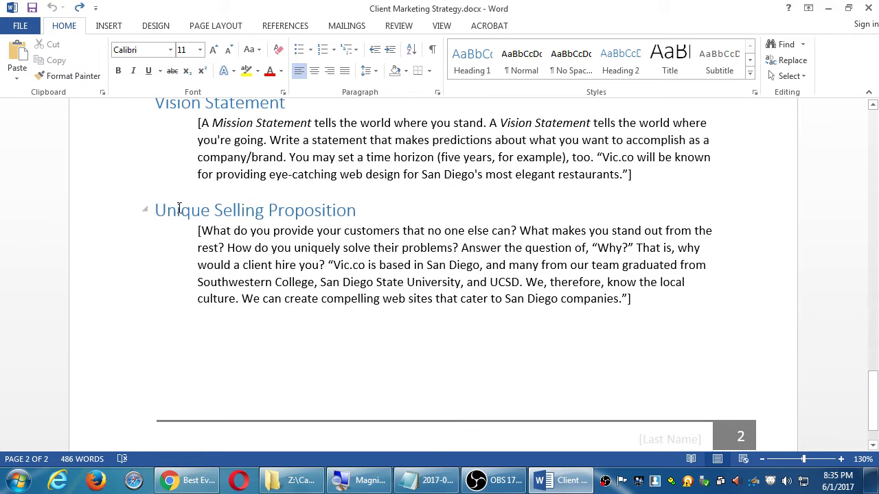
left_click_drag(177, 208, 284, 219)
left_click(526, 285)
left_click_drag(693, 310, 149, 240)
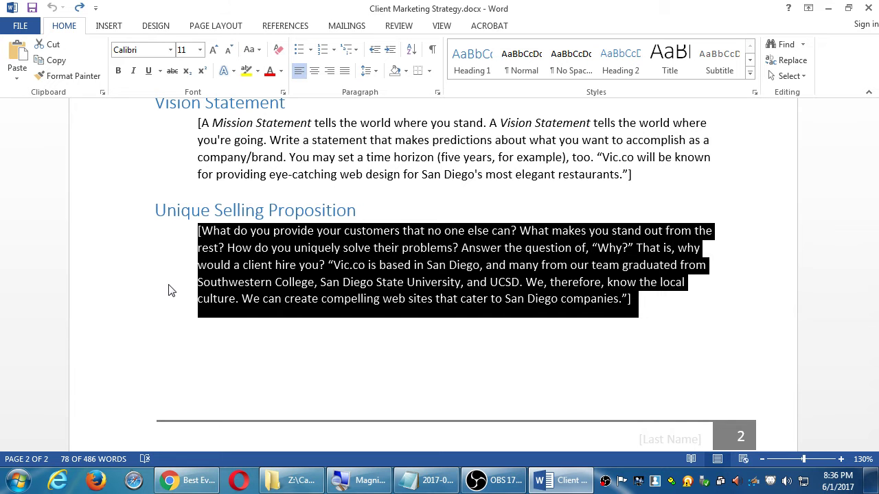
scroll(239, 249, "down", 1)
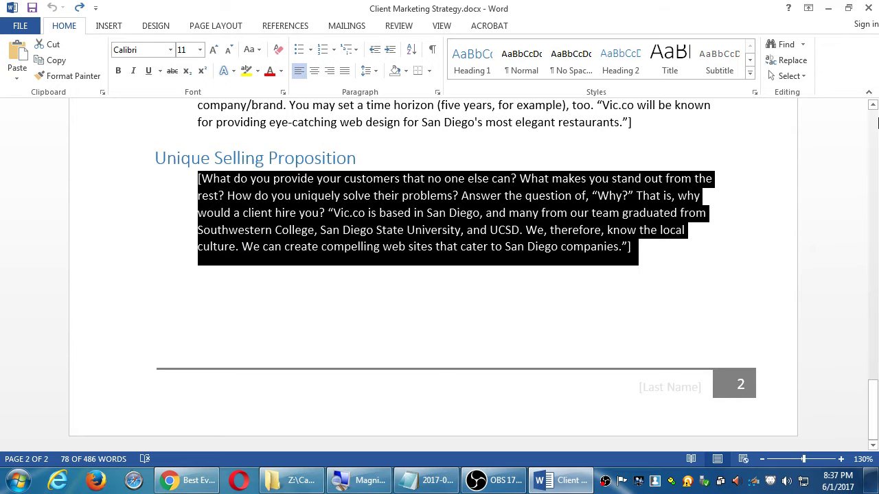
Step: Scroll up to the cover page showing '[Your Company Name] Marketing Strategy by [Your Name]'
scroll(785, 190, "up", 2)
scroll(555, 199, "up", 15)
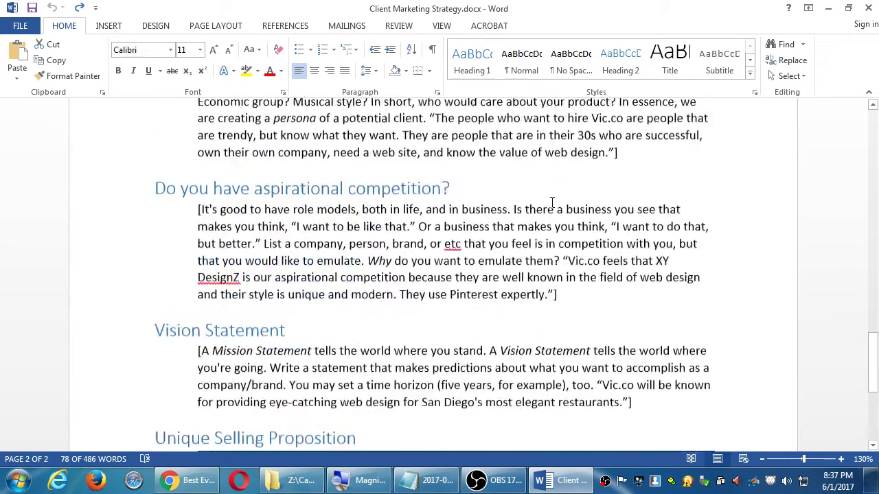
scroll(502, 191, "up", 5)
scroll(517, 200, "down", 1)
scroll(427, 219, "up", 3)
scroll(427, 218, "up", 9)
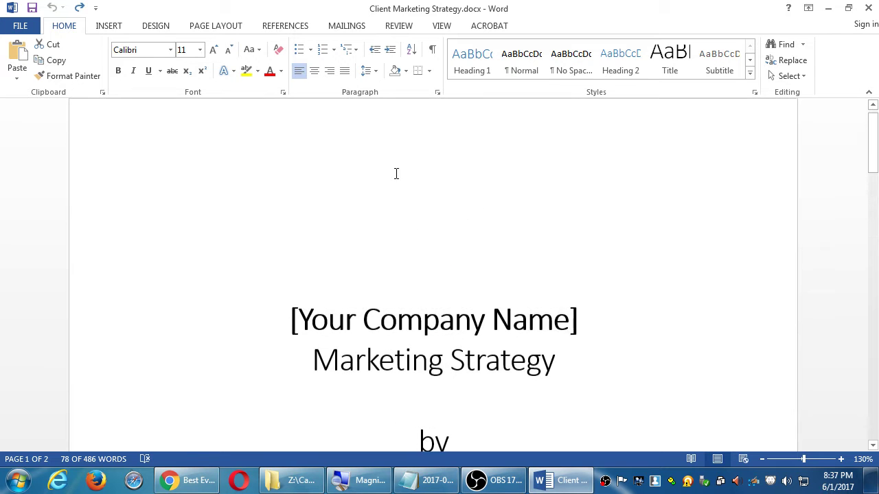
scroll(438, 184, "down", 6)
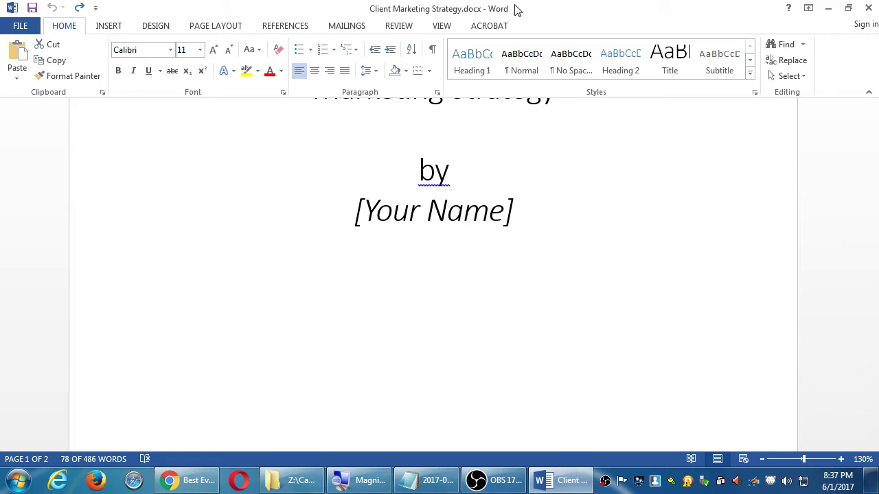
left_click(30, 26)
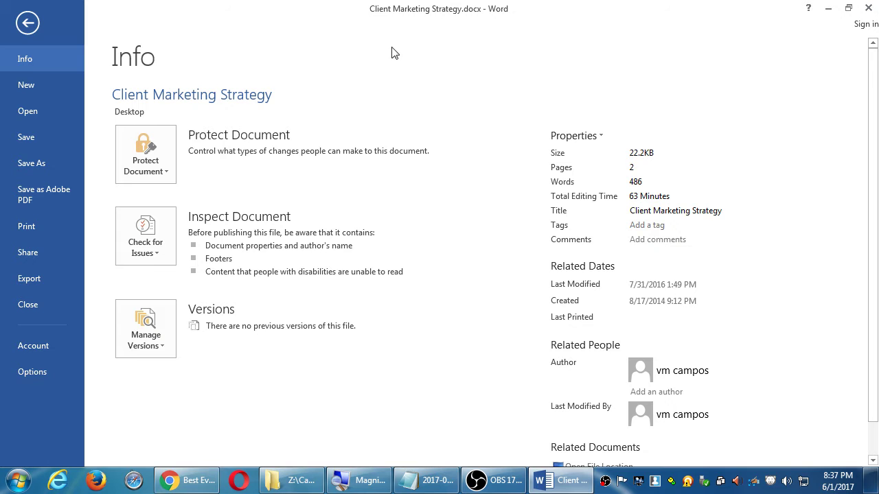
left_click(26, 29)
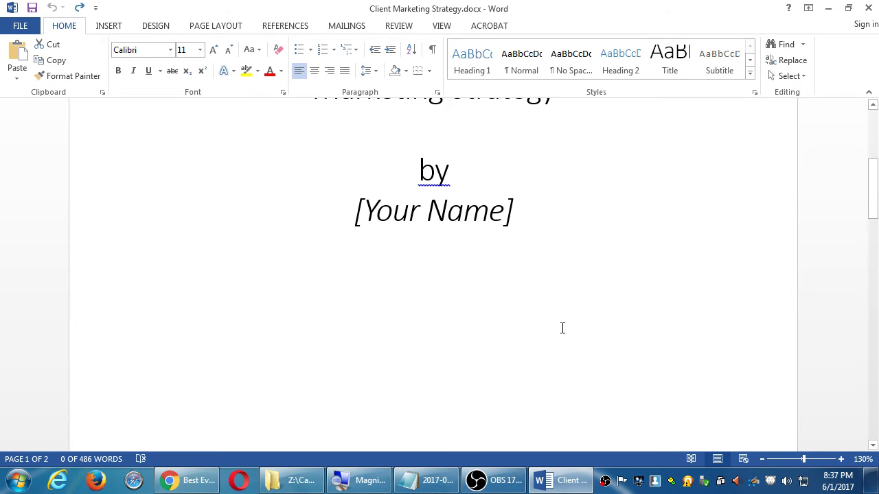
Step: Scroll down to page 2 showing the accomplish and target audience sections
scroll(569, 329, "down", 3)
scroll(576, 319, "up", 5)
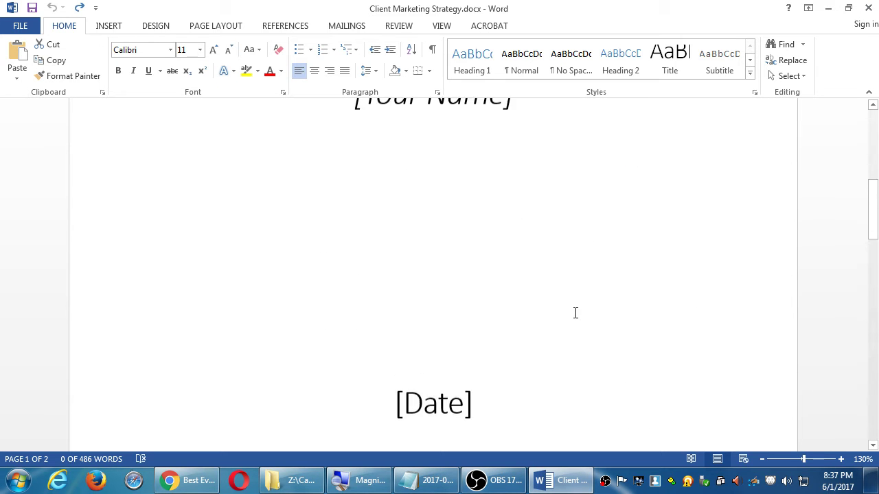
scroll(575, 313, "up", 3)
scroll(570, 304, "down", 1)
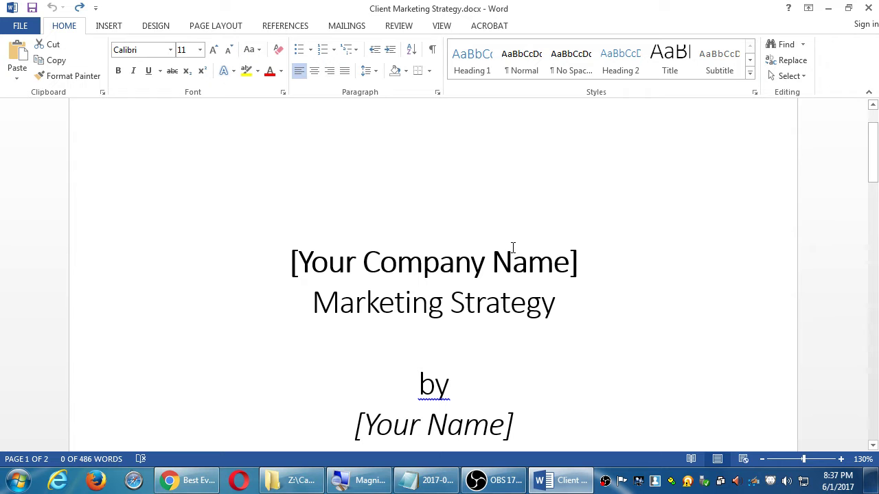
scroll(565, 261, "down", 5)
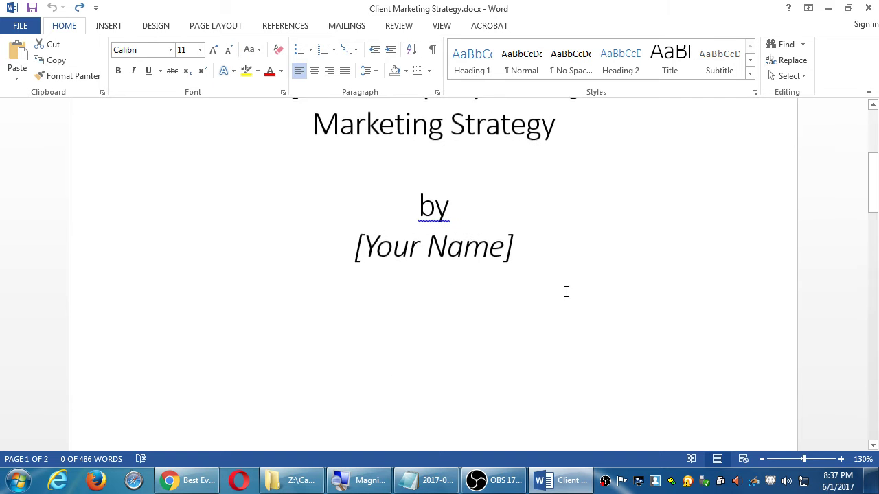
scroll(567, 289, "down", 4)
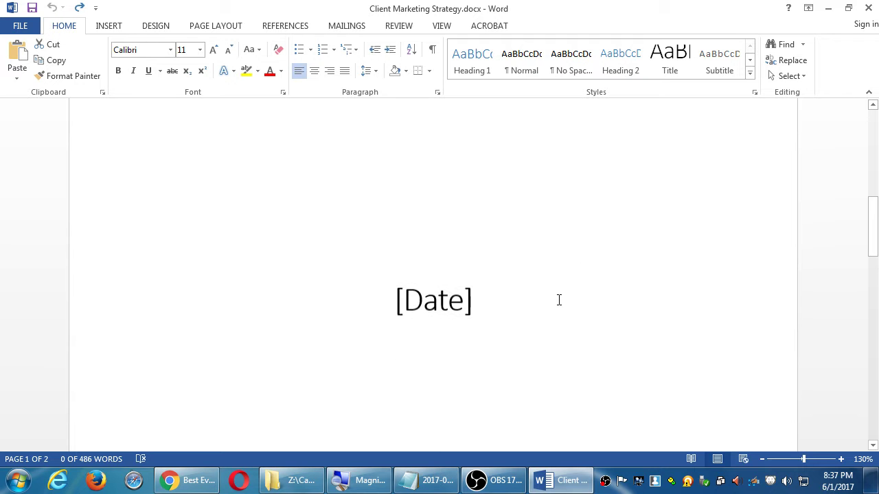
scroll(559, 301, "down", 10)
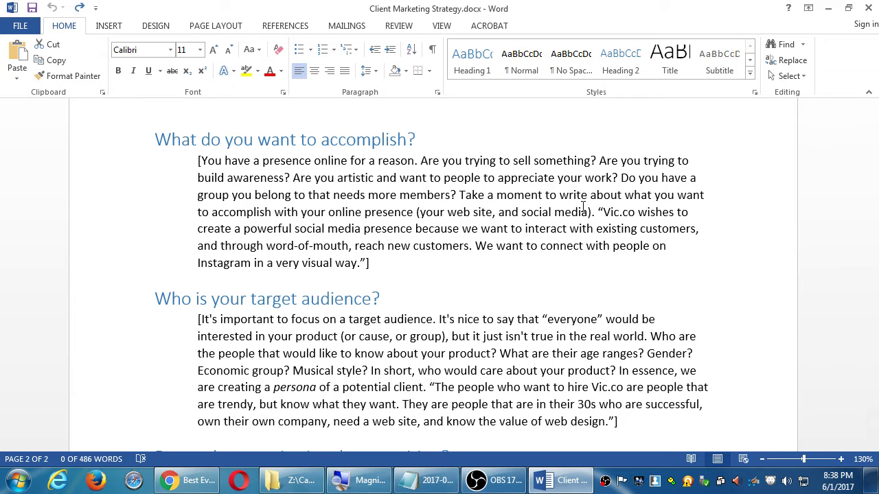
Step: Deselect the Unique Selling Proposition paragraph and close Word, returning to the desktop
scroll(505, 200, "down", 8)
scroll(501, 208, "down", 3)
left_click(470, 196)
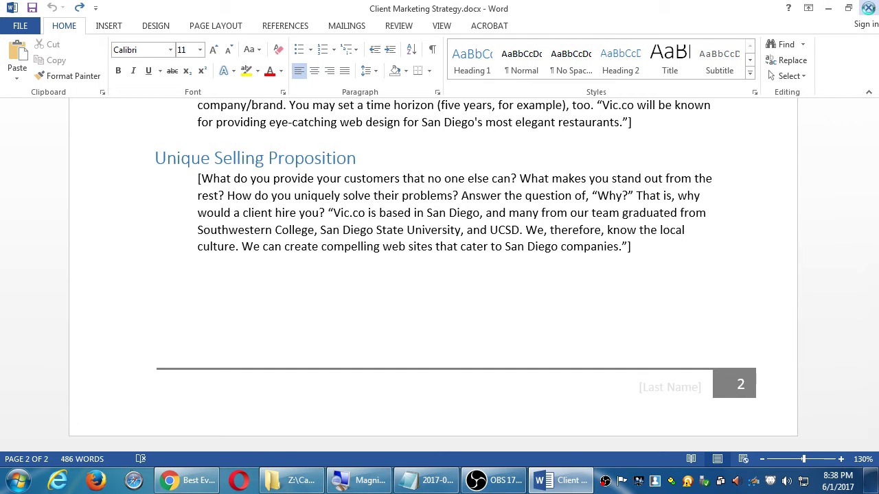
left_click(868, 8)
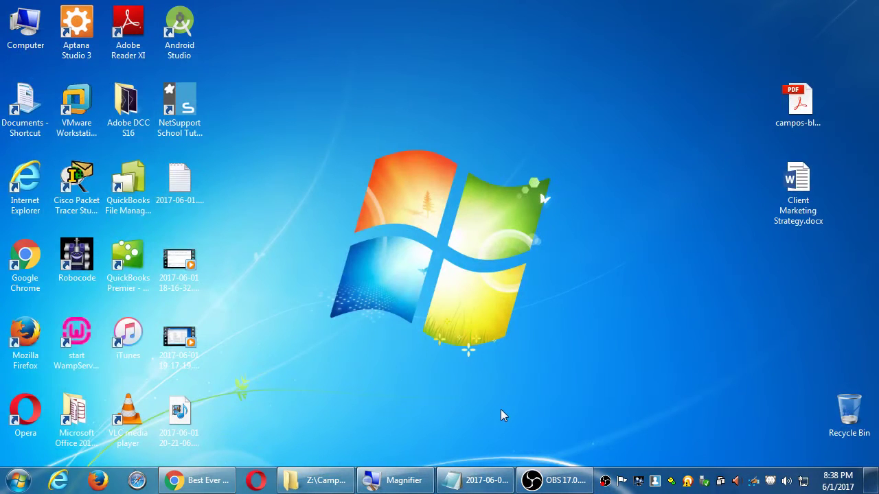
Step: Restore the 2017-06-01.txt notes and move the cursor up to the Review Sites line
left_click(474, 481)
scroll(550, 253, "down", 5)
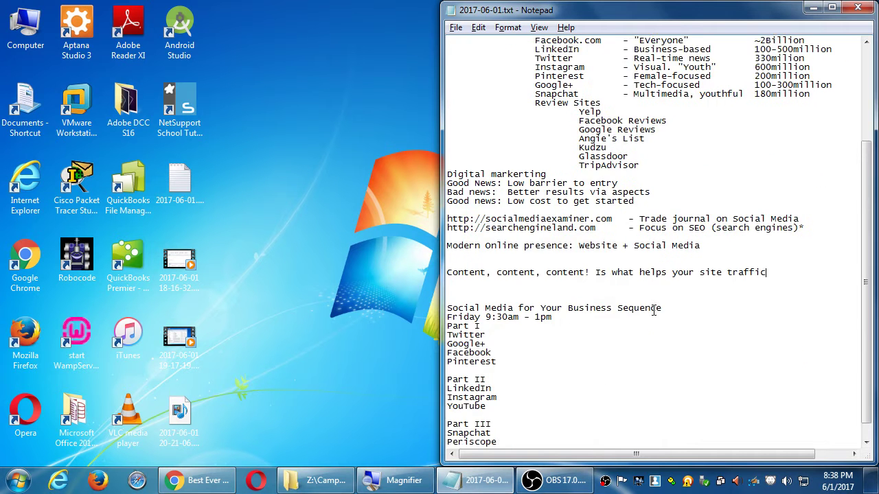
scroll(653, 308, "up", 6)
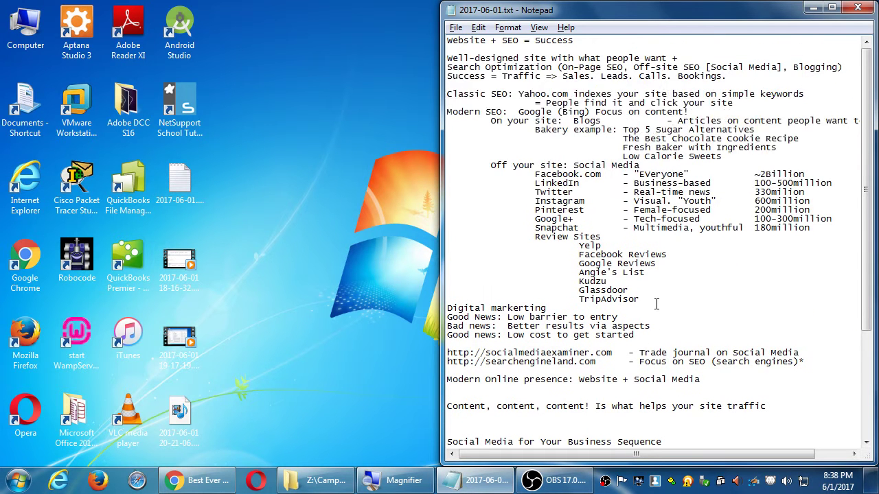
key("Up")
key("Up")
key("Up")
key("Up")
key("Up")
key("Up")
key("Up")
key("Up")
key("Up")
key("Up")
key("Up")
key("Up")
key("Up")
key("Up")
key("Up")
key("Up")
key("Up")
key("Up")
key("Up")
Step: Load mastodon.social in a new Chrome window and strip 'about' from the page address
left_click(196, 480)
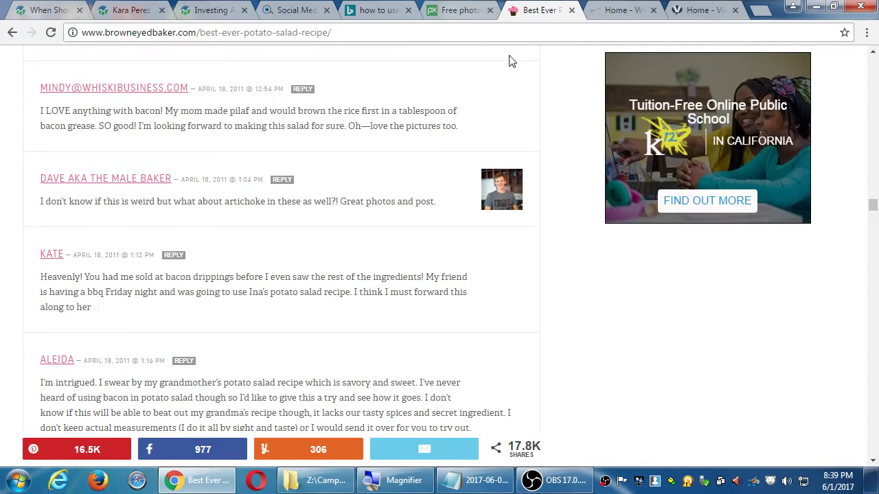
key("ctrl+n")
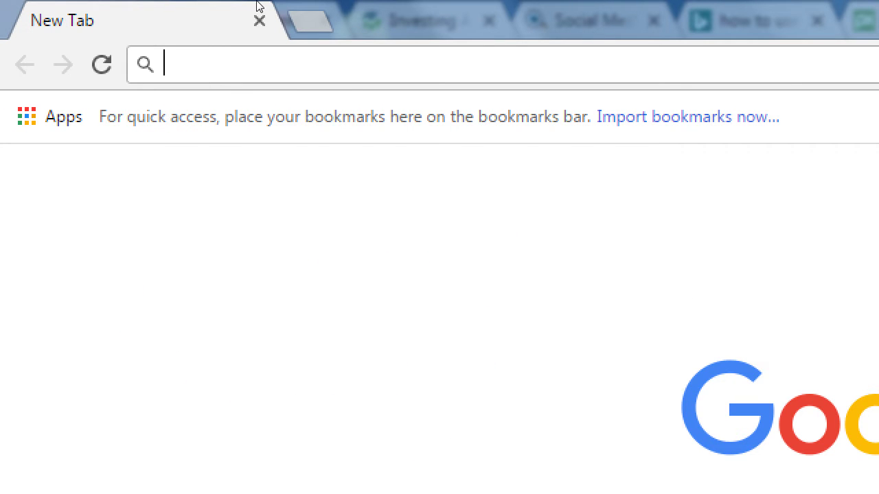
type("ast")
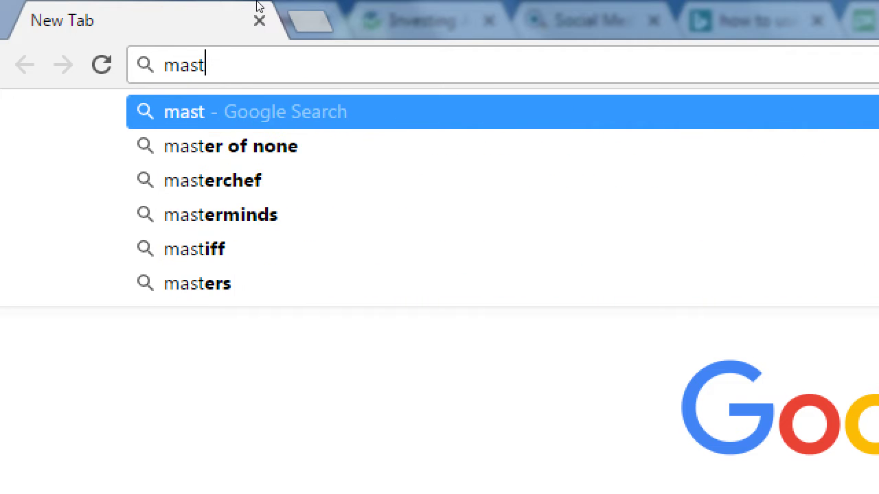
type("odon.soci")
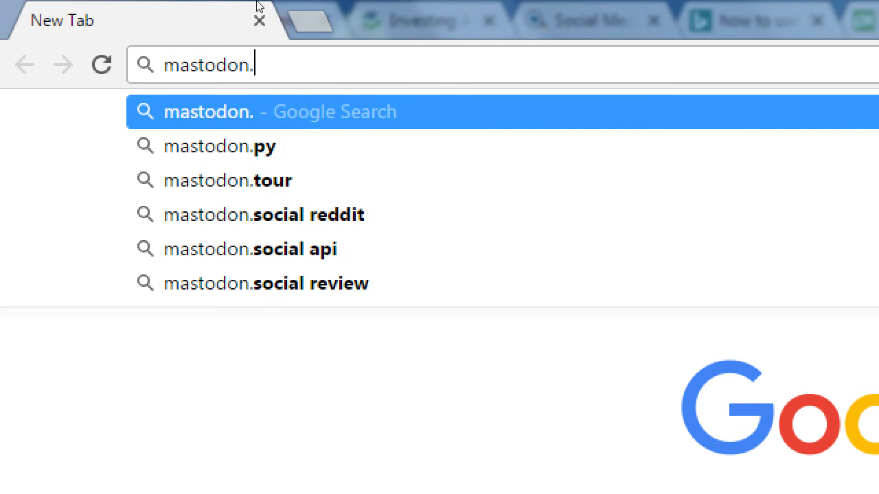
type("al")
key("Return")
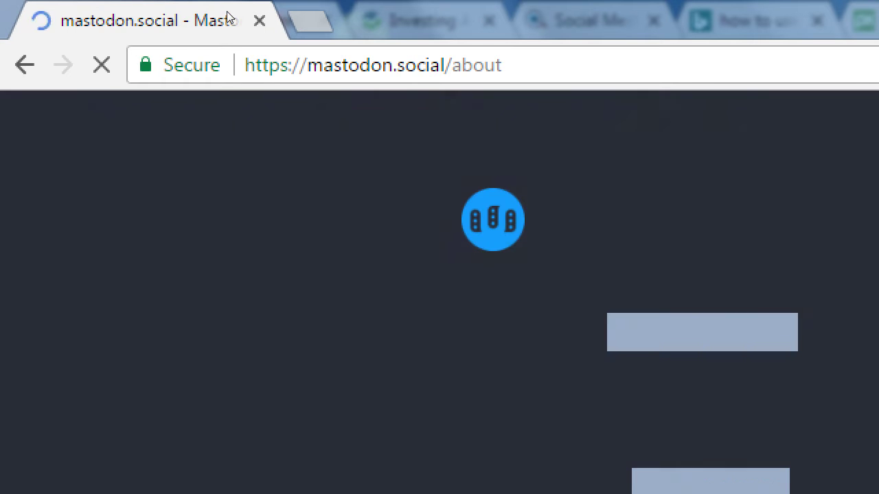
key("ctrl+l")
key("End")
key("BackSpace")
key("BackSpace")
key("BackSpace")
key("BackSpace")
key("BackSpace")
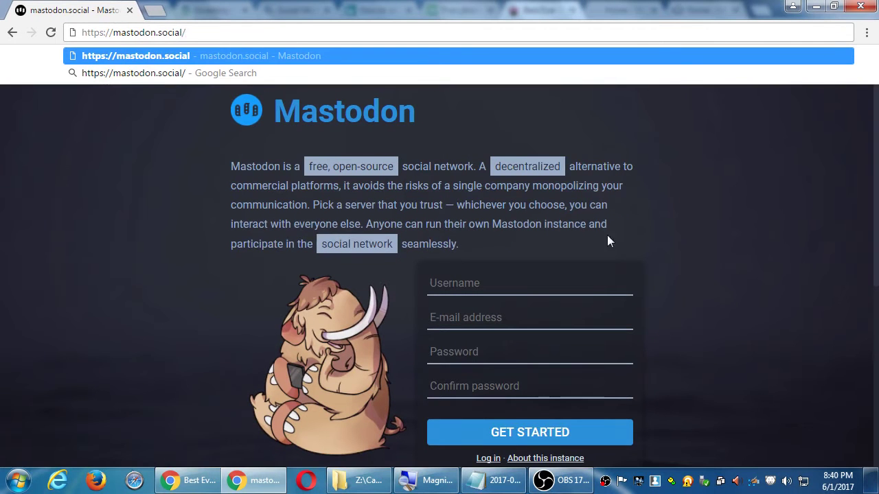
Step: Maximize the notes and type "All social networks are 'the same' with some variations" above the sequence heading
left_click(495, 480)
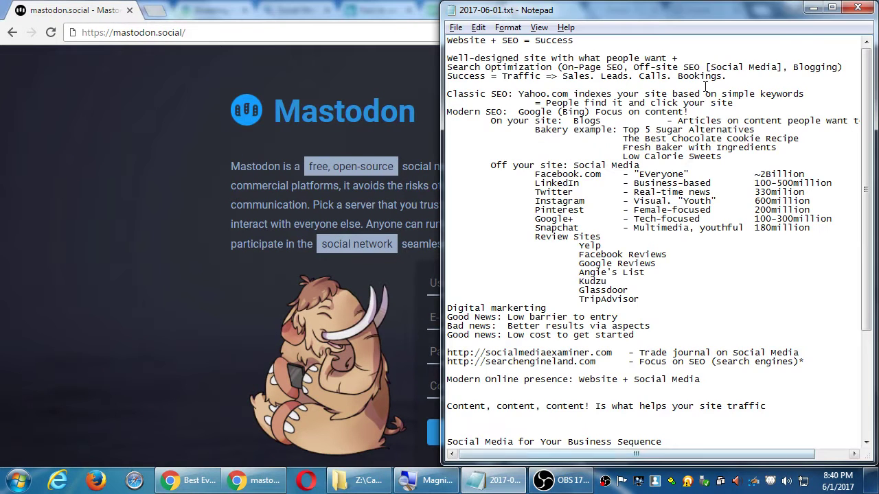
left_click(832, 7)
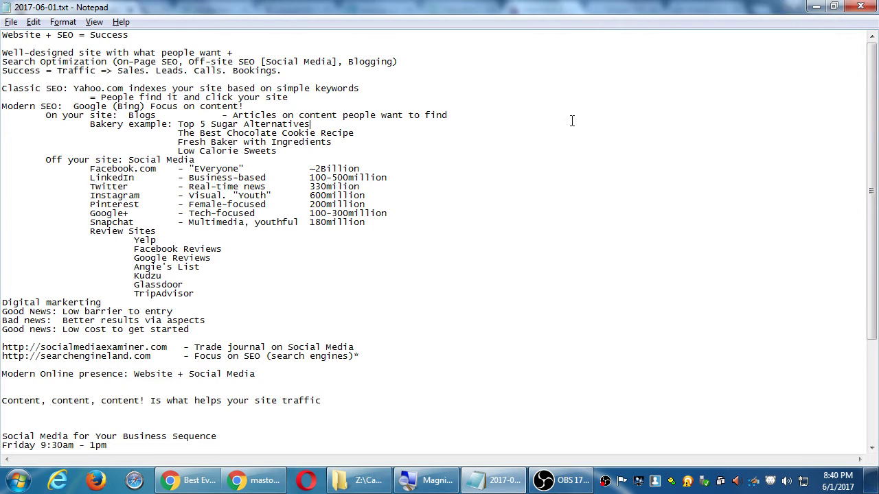
key("ctrl+End")
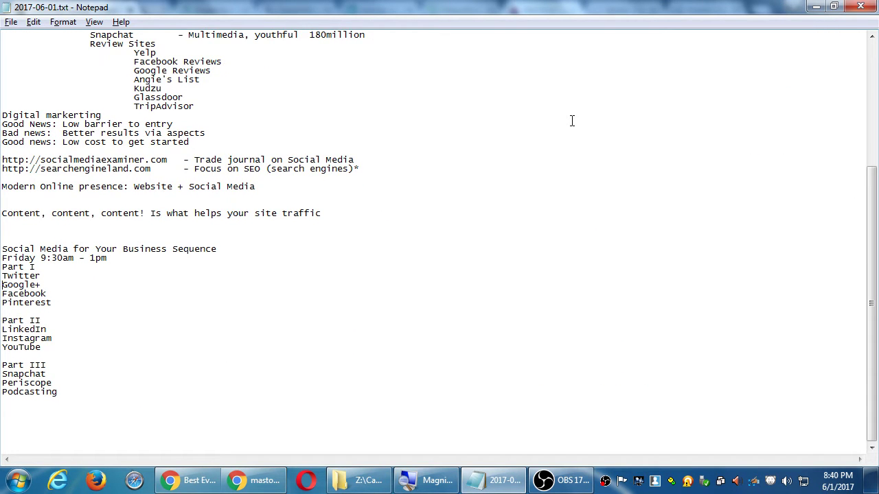
key("Up")
key("Up")
key("Up")
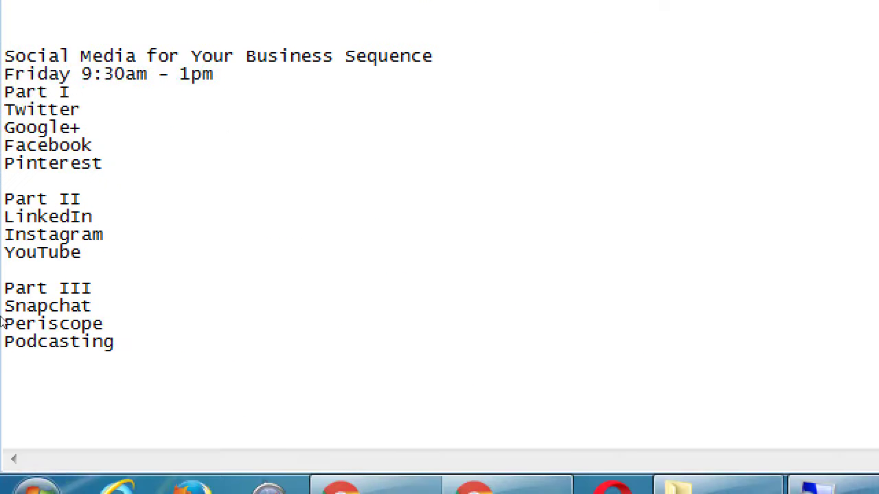
left_click(5, 9)
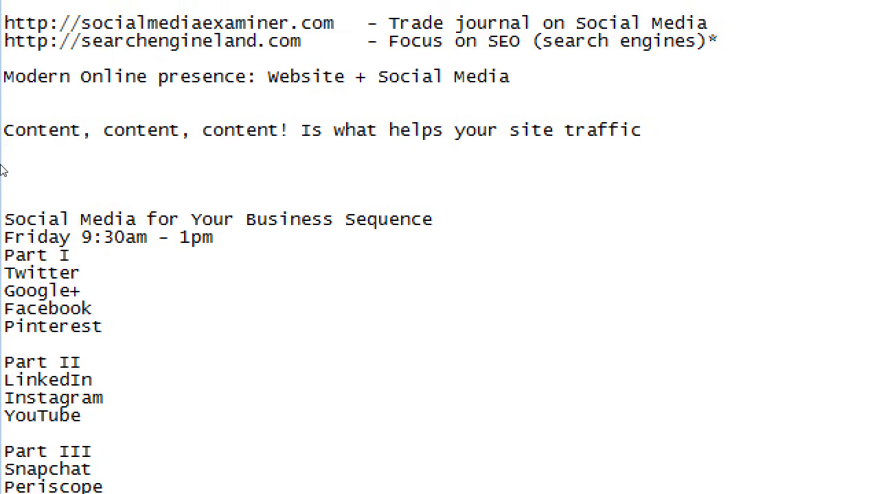
key("Return")
key("Return")
type("S")
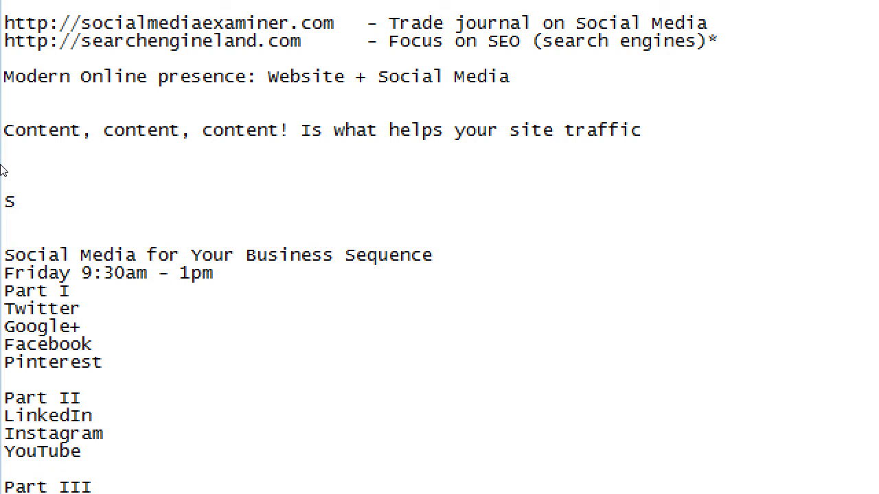
key("BackSpace")
type("All social")
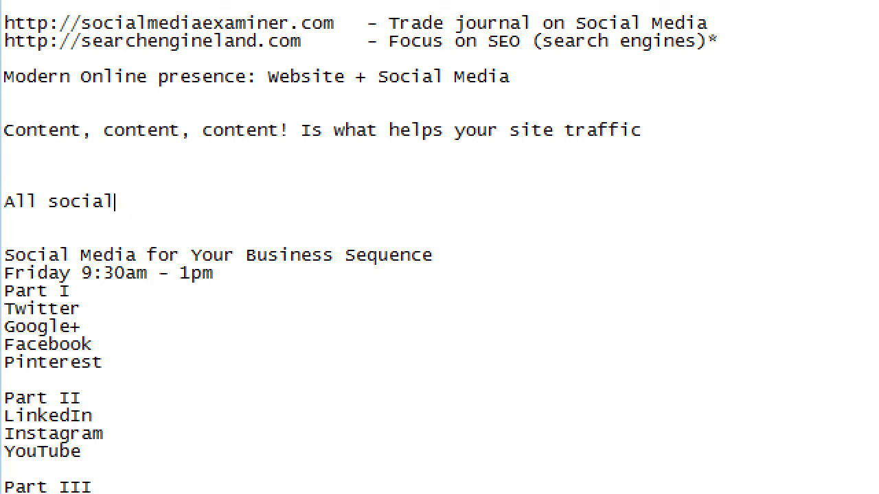
type(" networks are 't")
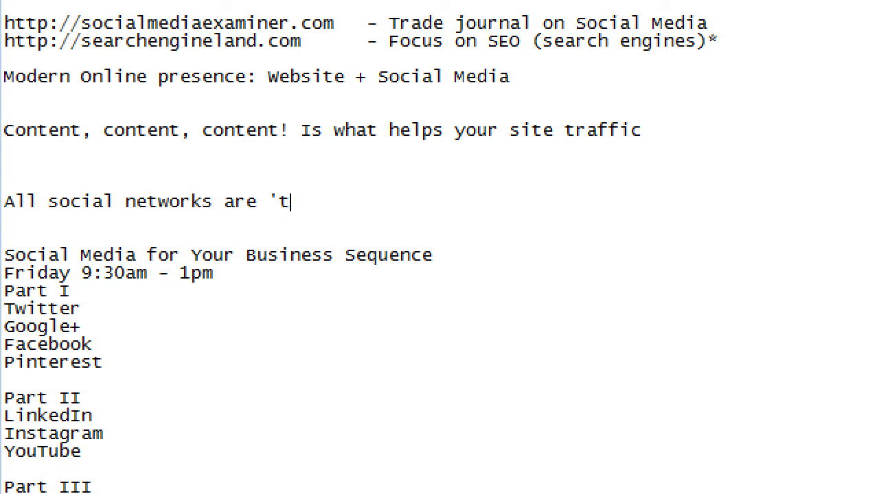
type("he same' wi")
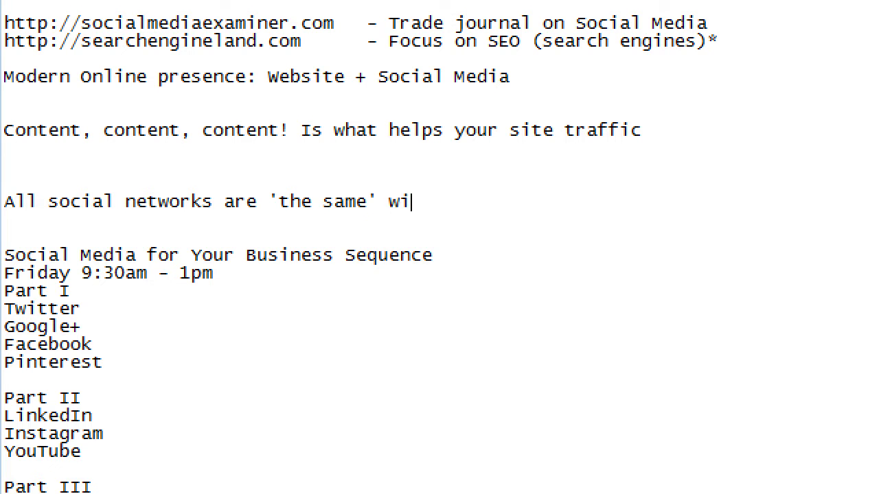
type("th some varia")
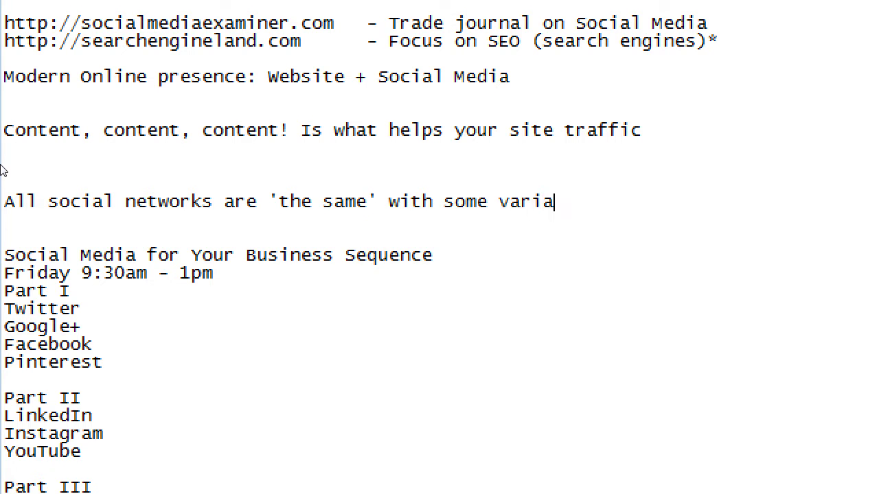
type("tions")
Step: Add 'All have' with indented items Profiles (URL) and Biographical Info
key("Return")
type("All have")
key("Return")
key("Tab")
type("pr")
key("BackSpace")
key("BackSpace")
type("Profiles (URL)")
key("Return")
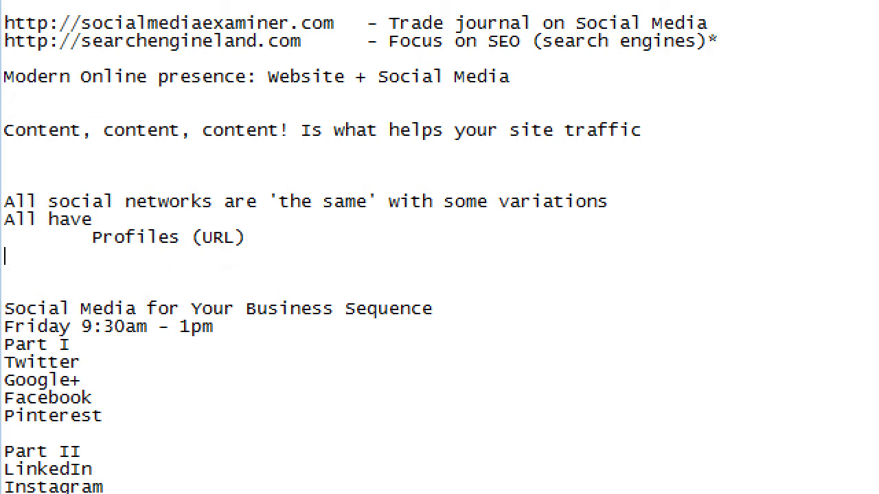
key("Tab")
type("Biogra")
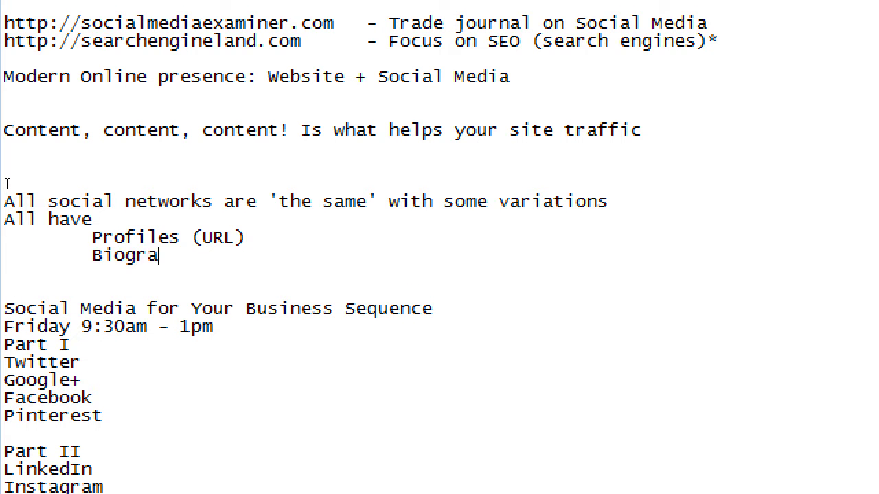
type("phical Info")
Step: Add 'All let you' with the indented item Share (post)
key("Return")
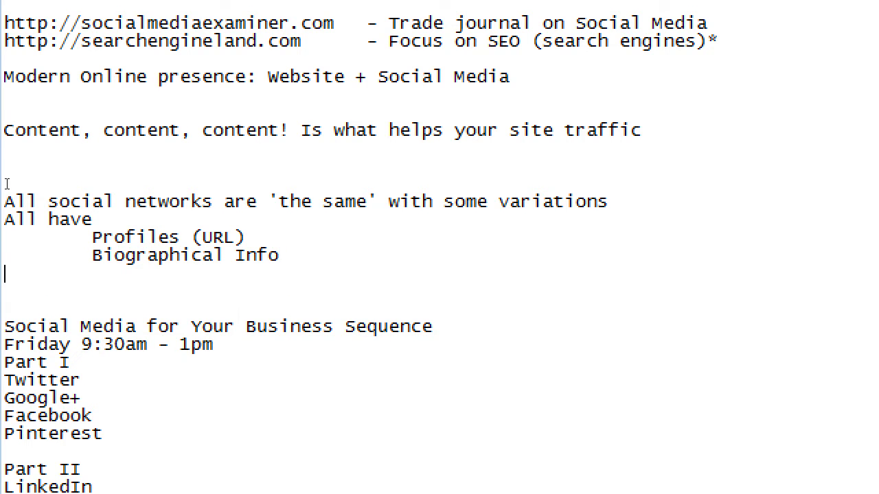
type("All let you")
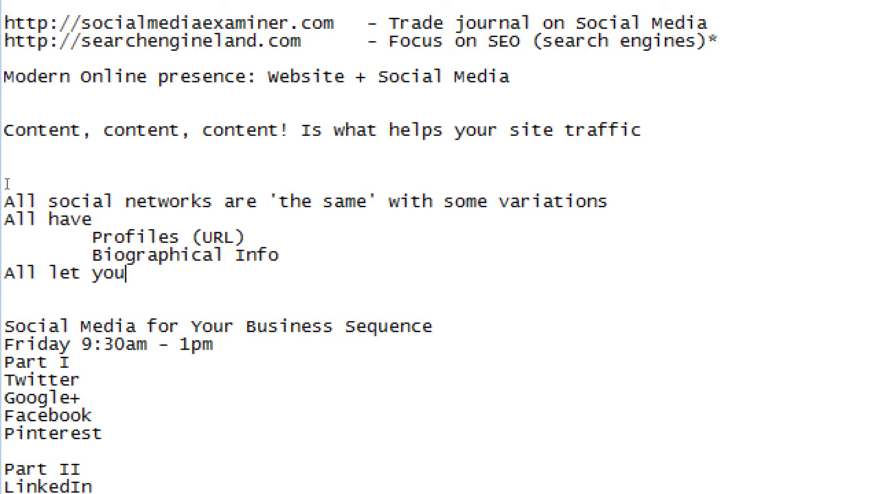
key("Return")
key("Tab")
type("Share )")
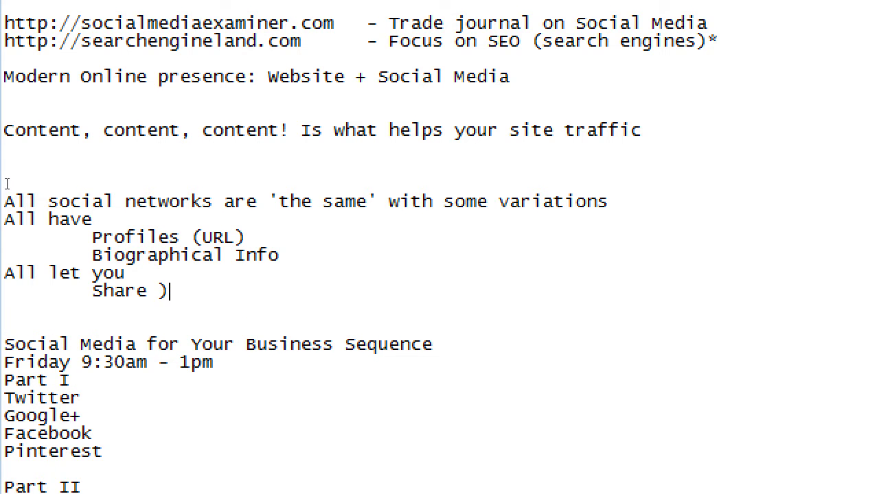
key("BackSpace")
type("(post)")
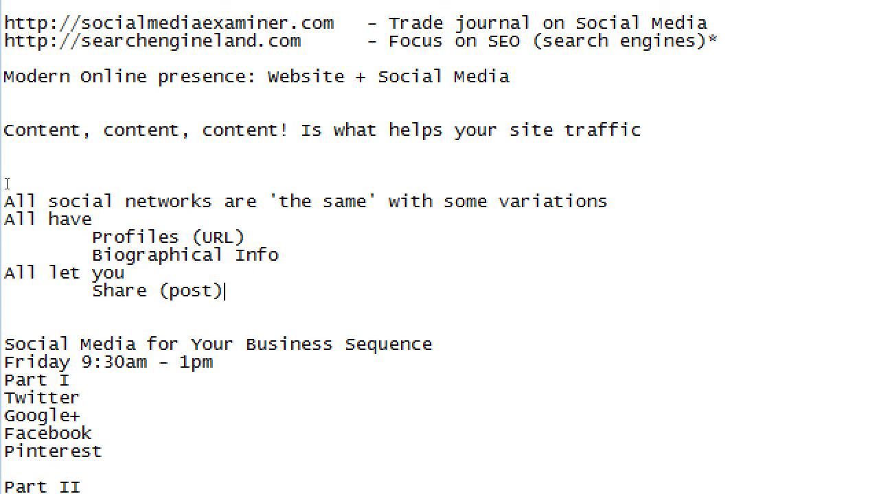
Step: List Text, Links and Pictures as indented sub-items under Share (post)
key("Return")
key("Tab")
key("Tab")
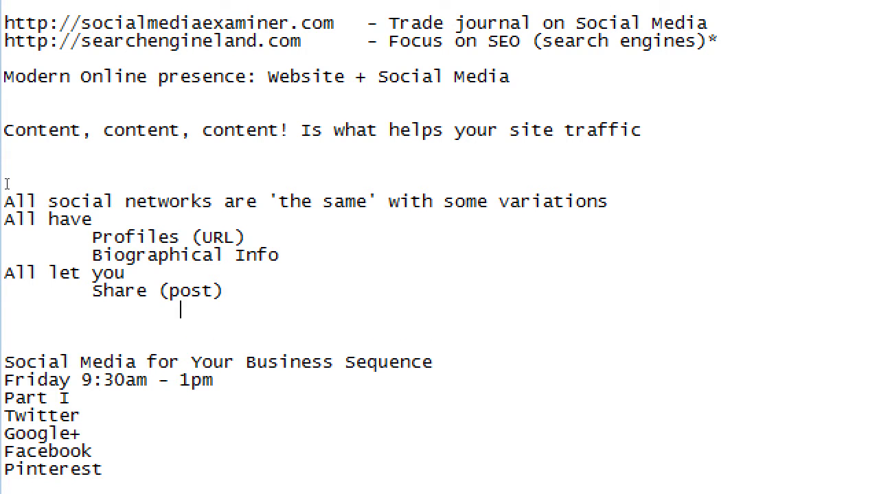
type("Text")
key("Return")
key("Tab")
key("Tab")
type("Links")
key("Return")
key("Tab")
key("Tab")
type("Pictre")
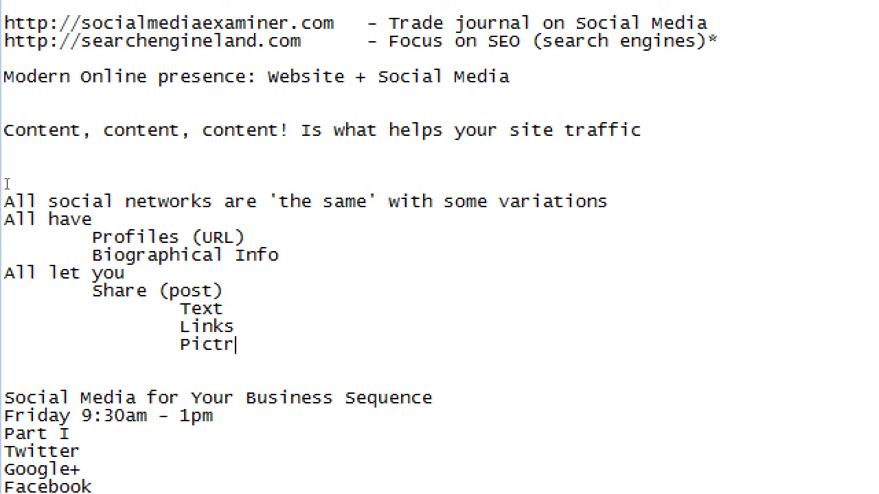
key("BackSpace")
type("ures")
Step: Add Video and Sound as further sharing sub-items, then start a line at the Share level
key("Return")
key("Tab")
key("Tab")
type("Video")
key("Return")
key("Tab")
key("Tab")
type("Soune")
key("BackSpace")
type("ds")
key("BackSpace")
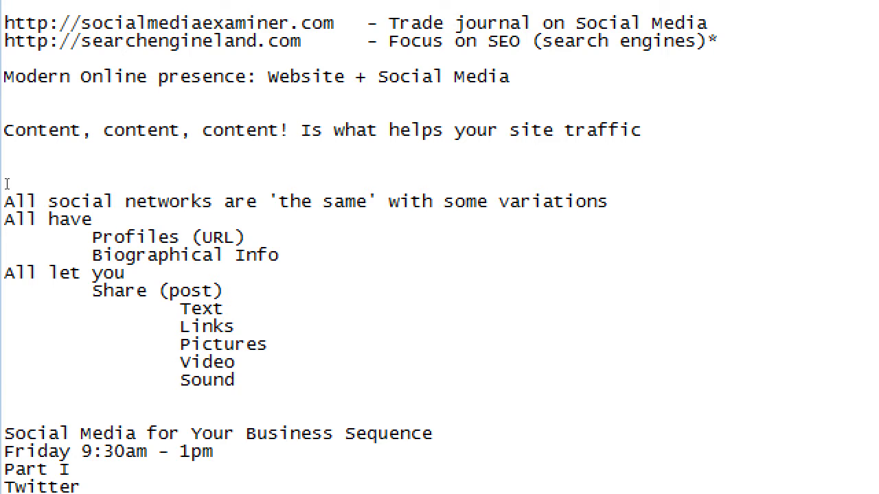
key("Return")
key("Tab")
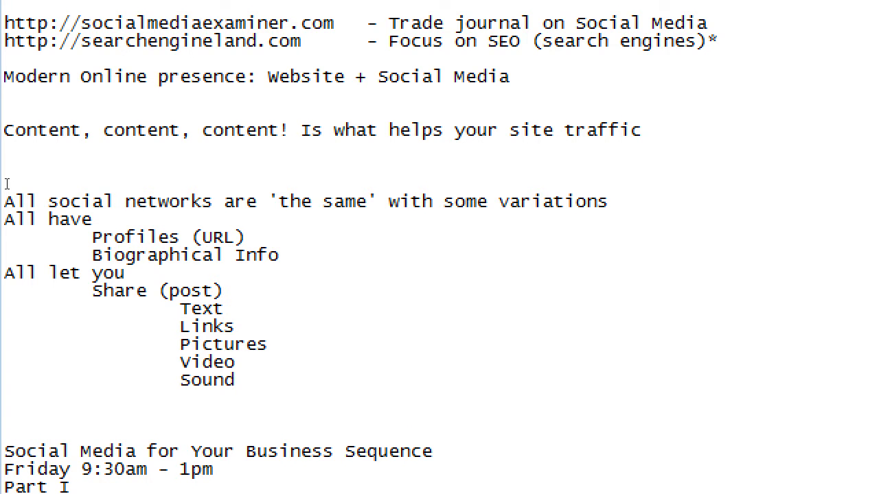
Step: Add the 'Be active' item with Comment (reply) indented beneath it
type("Be active")
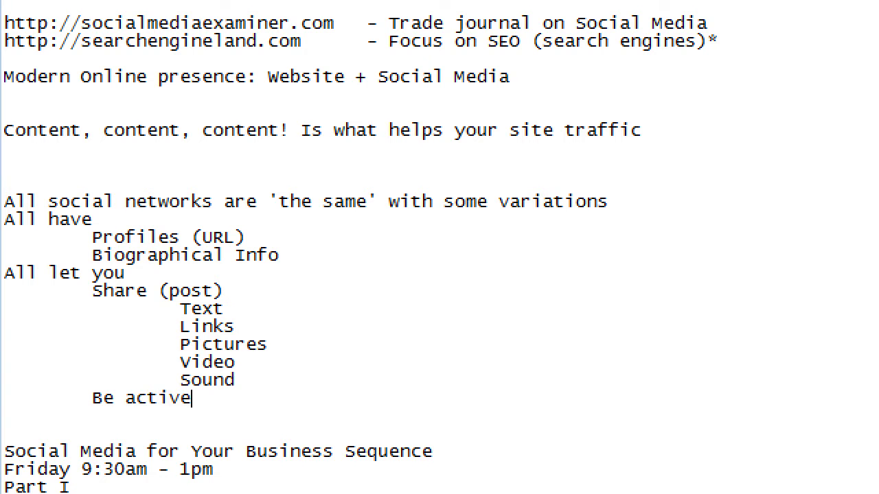
key("Return")
key("Tab")
type("Comme")
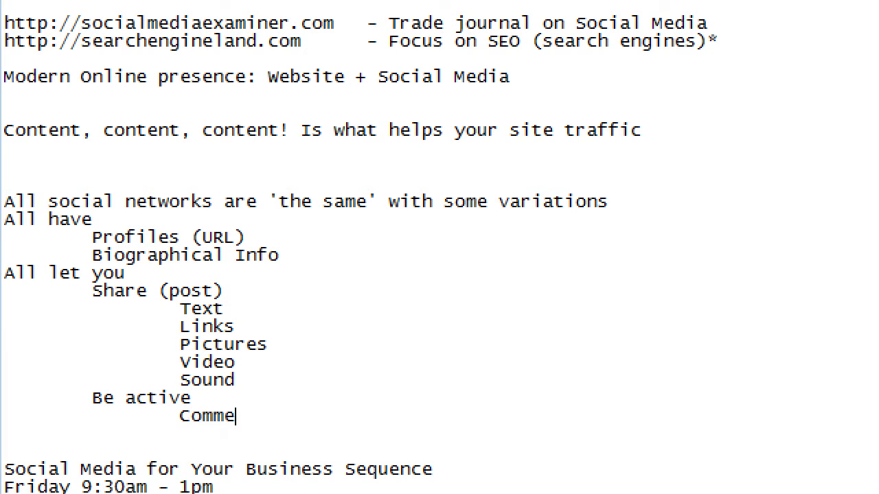
type("nt (reply)")
key("Return")
key("Tab")
key("Tab")
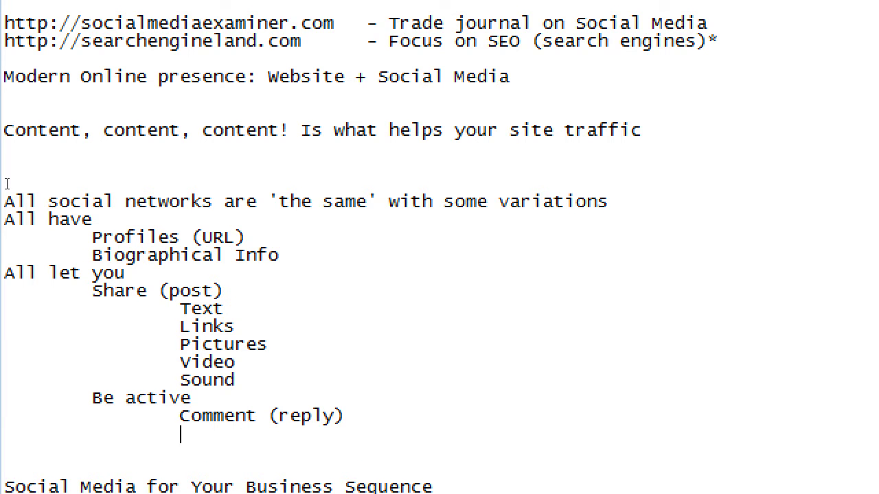
Step: Insert Like above Comment (reply) and add Reshare below it
key("Up")
key("Up")
key("End")
key("Return")
key("Tab")
key("Tab")
type("Like")
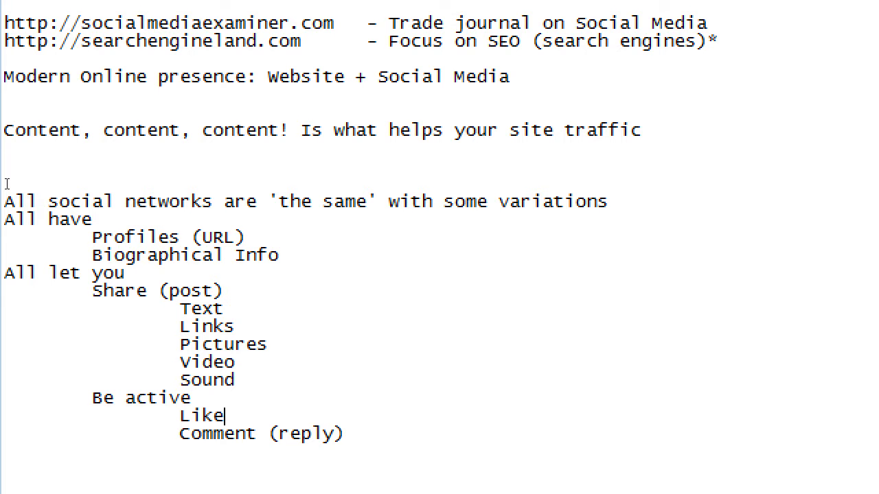
key("Down")
key("End")
key("Return")
key("Tab")
key("Tab")
type("Reshare")
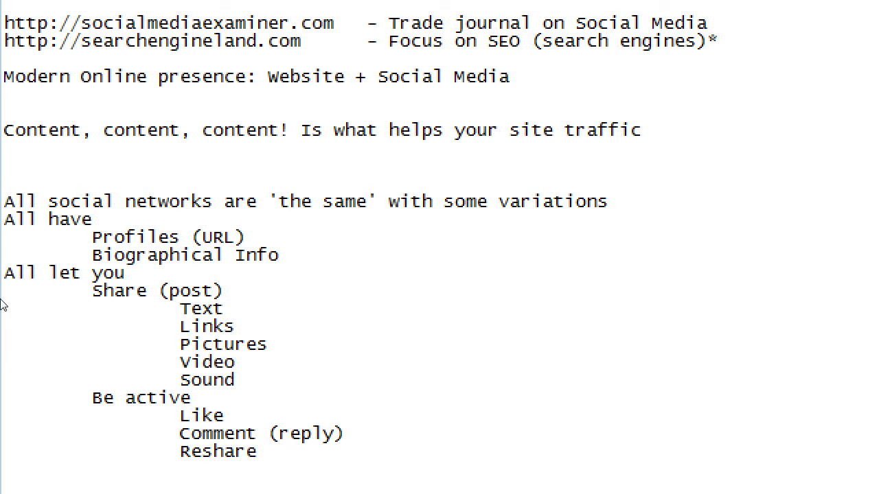
scroll(2, 385, "down", 2)
scroll(2, 405, "down", 3)
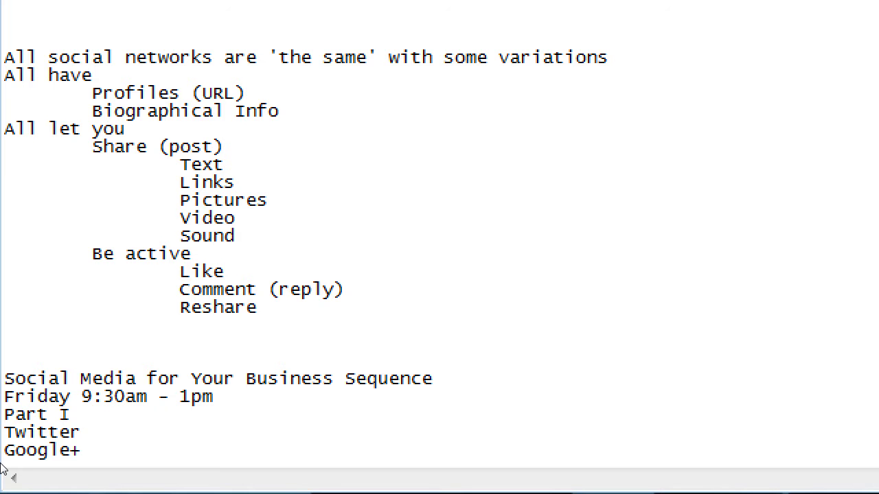
Step: Prefix Like, Comment (reply) and Reshare with 1., 2., 3., and start item 4. below
key("Up")
key("Left")
key("Left")
key("Left")
key("Left")
type("1.")
key("Down")
key("Left")
key("Left")
key("Left")
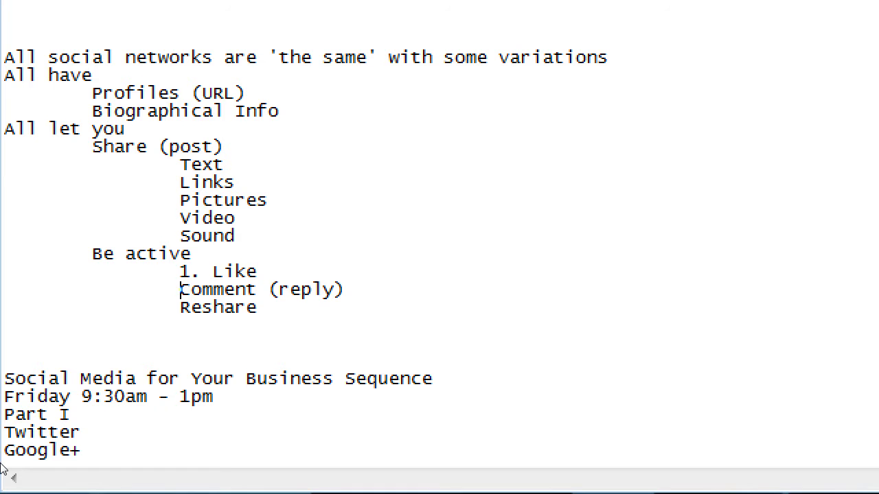
type("2.")
key("Down")
key("Left")
key("Left")
key("Left")
type("3.")
key("Down")
type("4.")
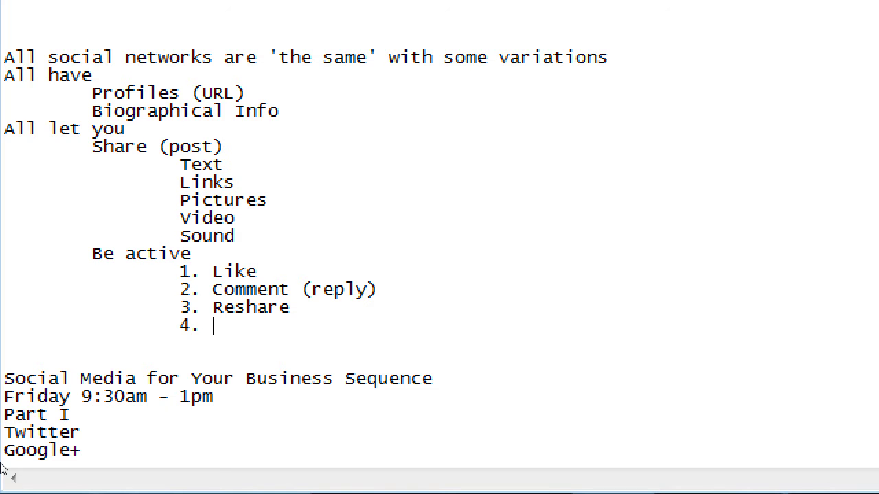
Step: Type 'Follow' after '4.' so the last Be active item reads 4. Follow
type("Follow")
Step: Step the cursor through the numbered Be active items from Like to Follow
key("Up")
key("Up")
key("Up")
key("Left")
key("Left")
key("Left")
key("Left")
key("Down")
key("Down")
key("Down")
key("Right")
key("Up")
key("Up")
key("Up")
key("Down")
key("Down")
key("Down")
key("Up")
key("Up")
key("Up")
Step: Briefly highlight the outline lists, then restore Notepad and snap it to the right half
key("shift+Down")
key("shift+Down")
key("shift+Down")
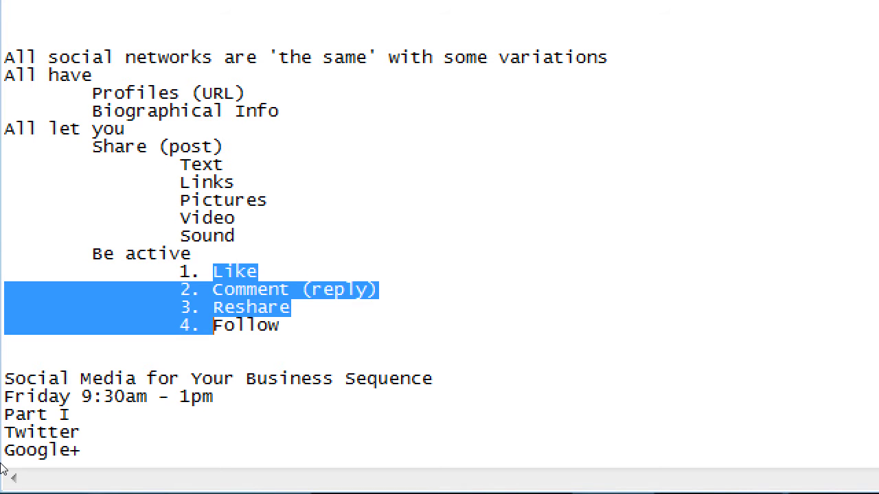
key("Down")
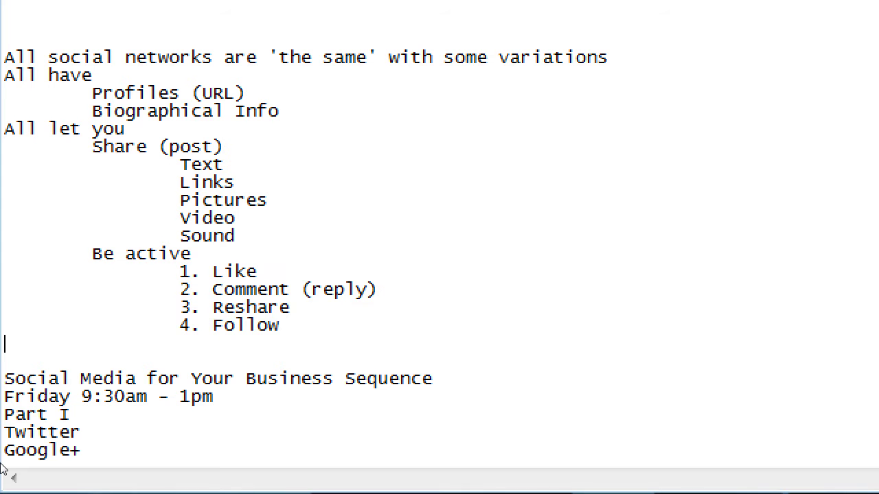
key("Left")
key("shift+Up")
key("shift+Up")
key("shift+Up")
key("shift+Up")
key("shift+Up")
key("shift+Up")
key("shift+Up")
key("shift+Up")
key("shift+Up")
key("shift+Up")
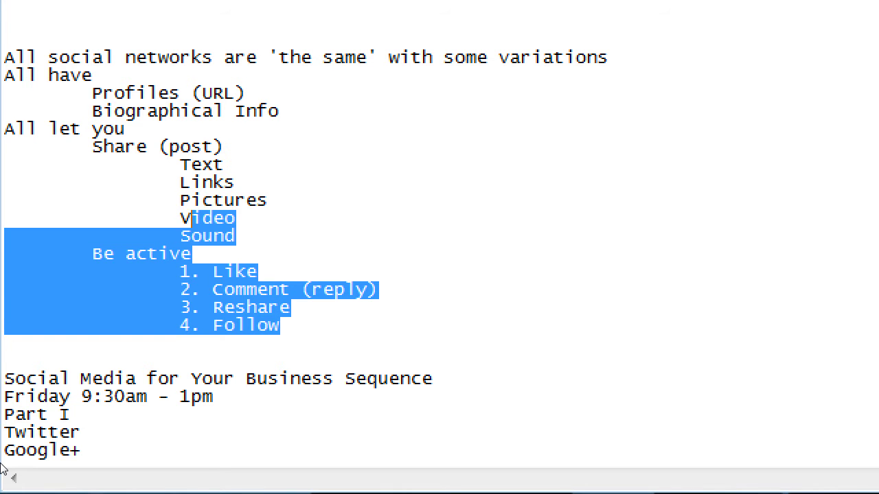
key("shift+Up")
key("shift+Up")
key("shift+Up")
key("shift+Up")
key("shift+Home")
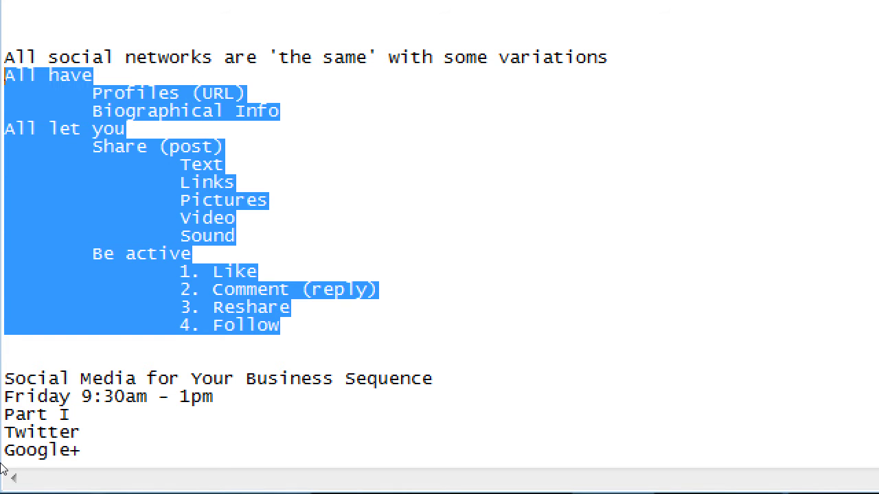
key("End")
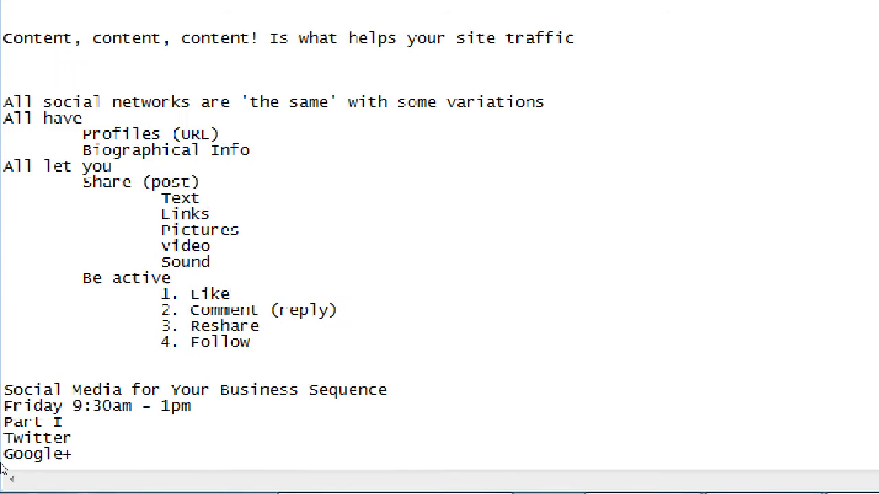
double_click(474, 7)
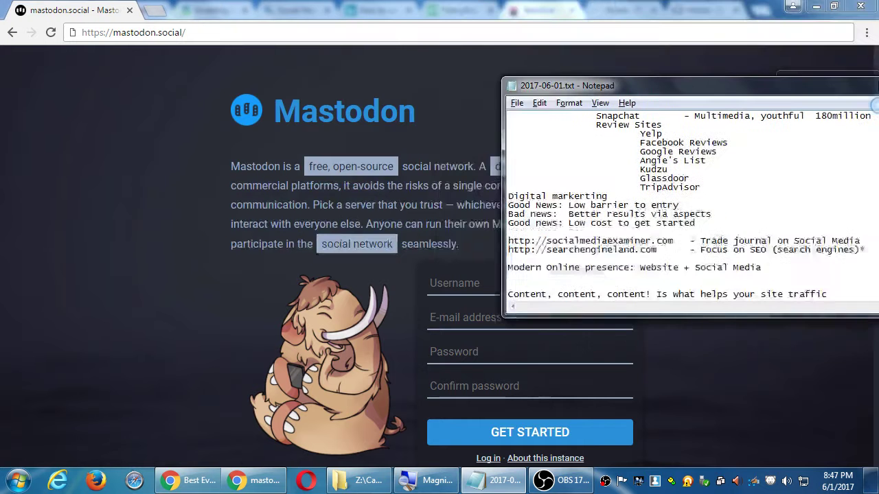
key("super+Right")
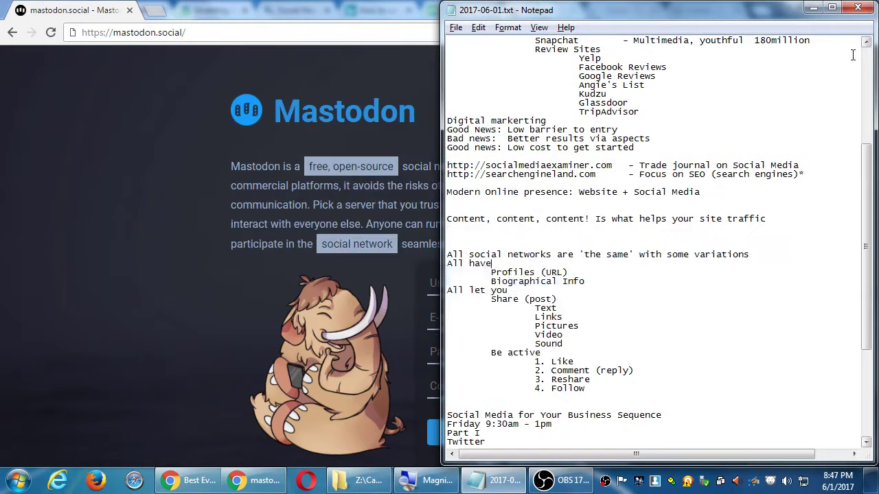
Step: Bring the mastodon.social page forward and scroll through its introduction and back up
left_click(268, 73)
scroll(68, 157, "down", 4)
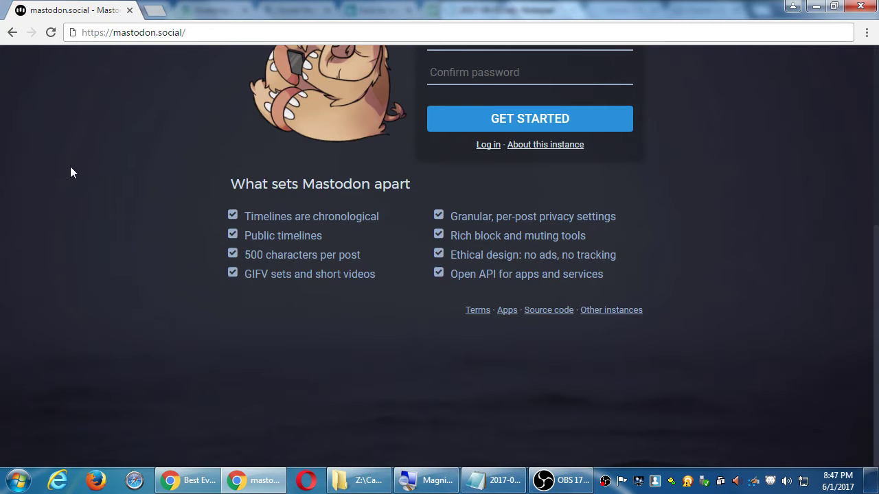
scroll(70, 167, "up", 4)
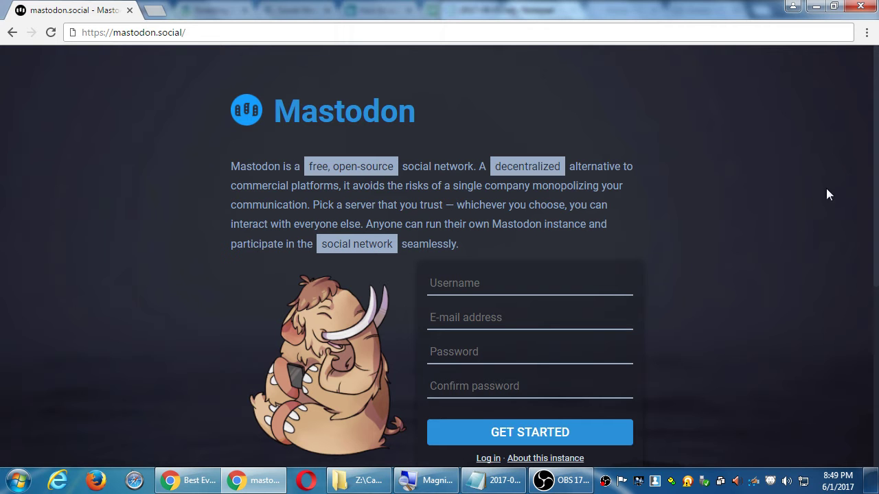
scroll(761, 213, "down", 2)
scroll(702, 192, "down", 3)
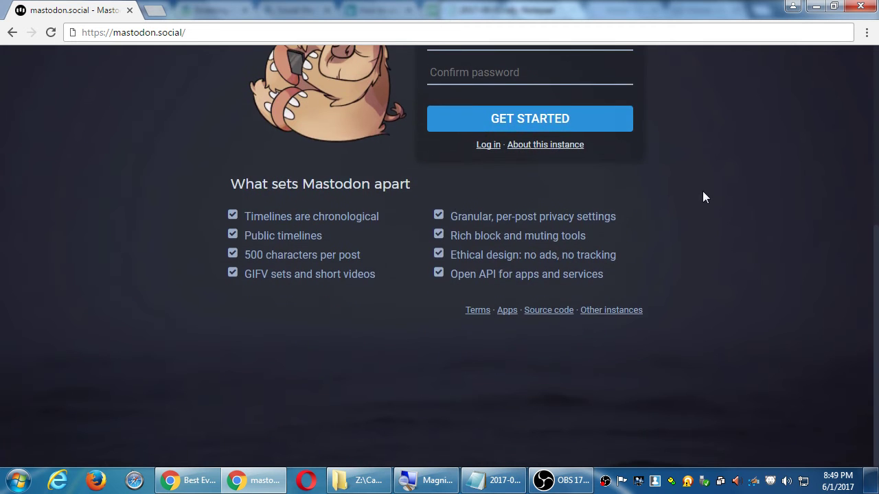
scroll(703, 193, "up", 5)
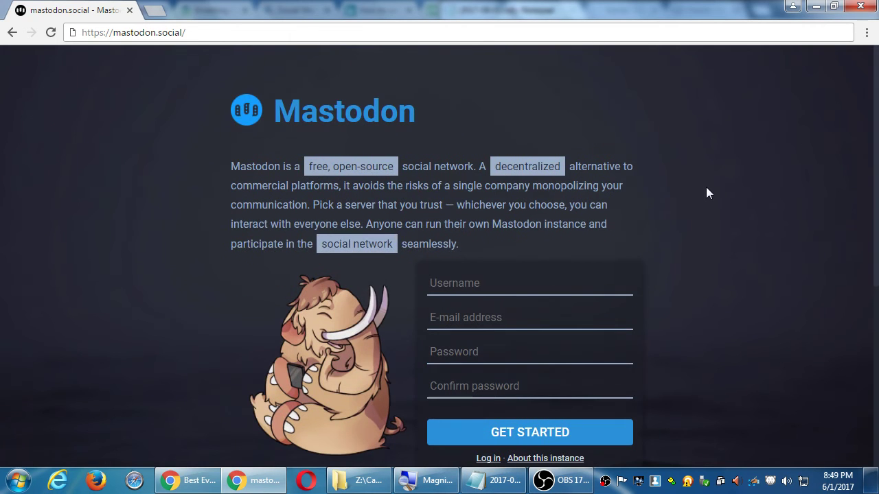
left_click_drag(506, 168, 589, 174)
left_click(640, 176)
left_click_drag(492, 224, 586, 229)
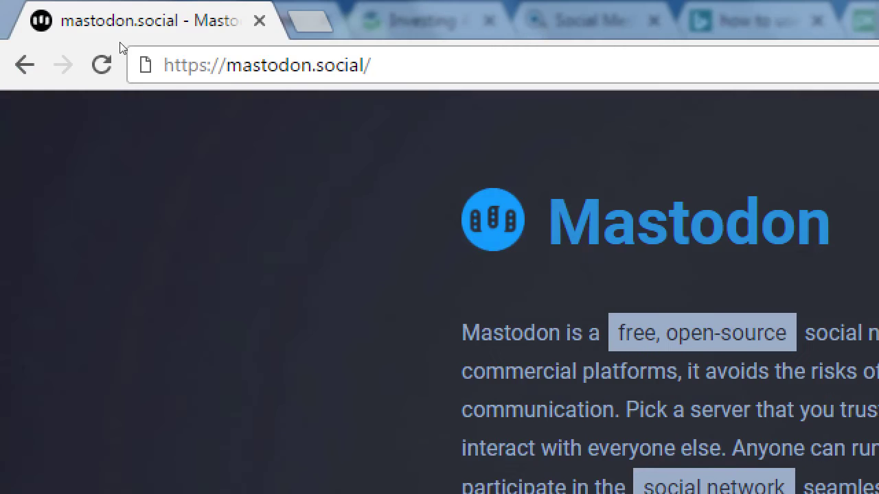
Step: Change the address from mastodon.social to mastodon.xyz and load that instance
key("ctrl+l")
key("End")
key("Left")
key("ctrl+shift+Left")
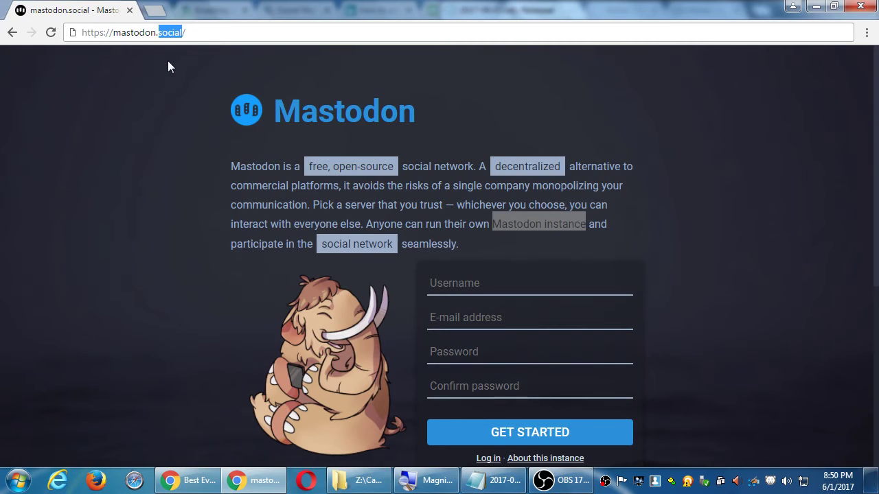
type("xyz")
key("Return")
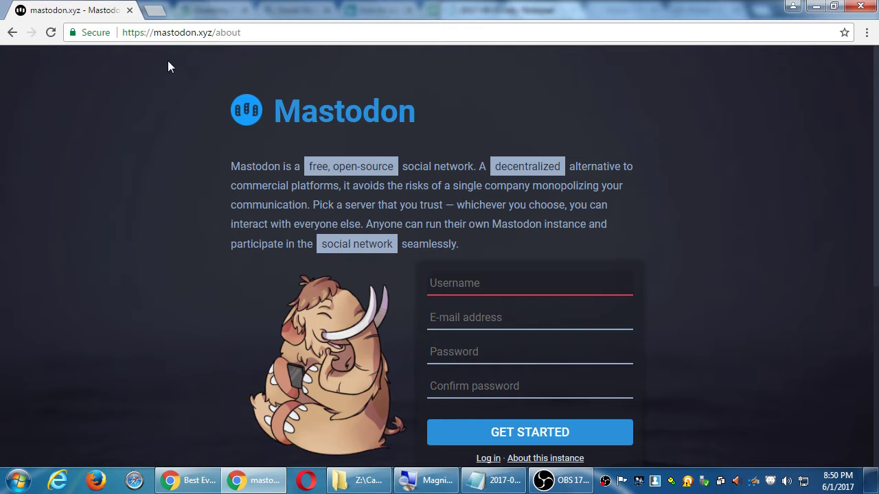
Step: Go back to mastodon.social and open 'About this instance' in a background tab
key("alt+Left")
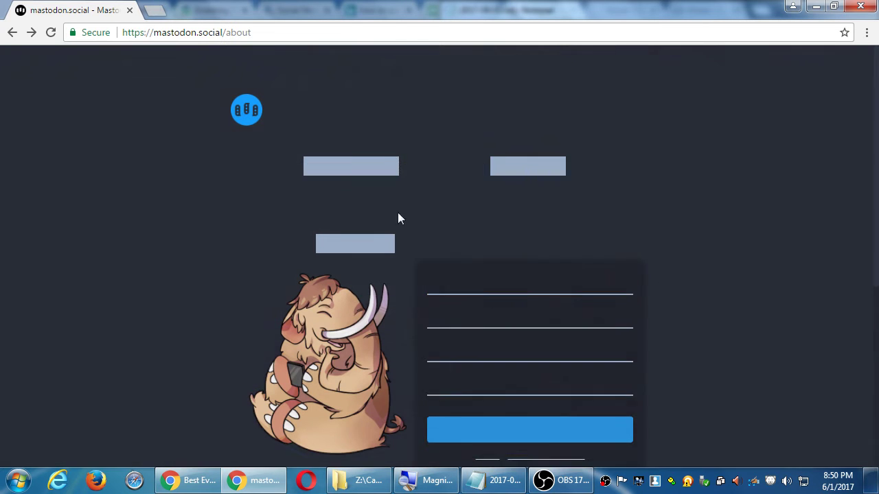
scroll(440, 239, "down", 3)
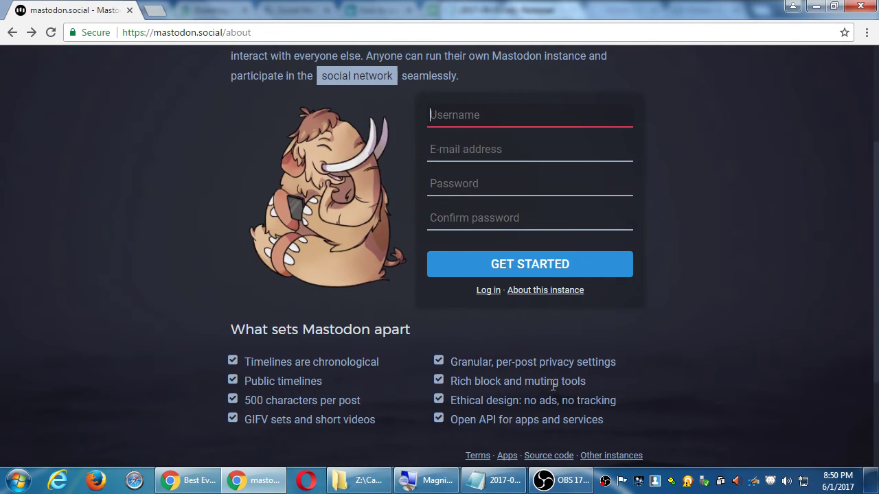
middle_click(554, 293)
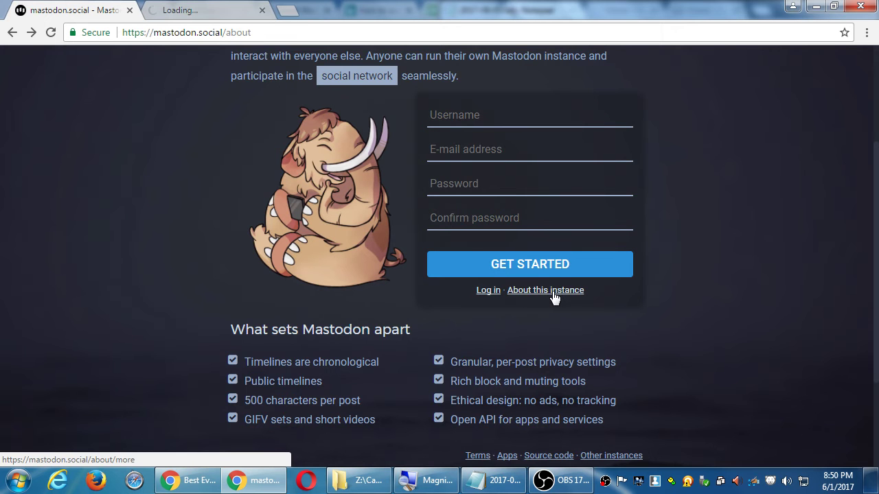
scroll(554, 294, "up", 3)
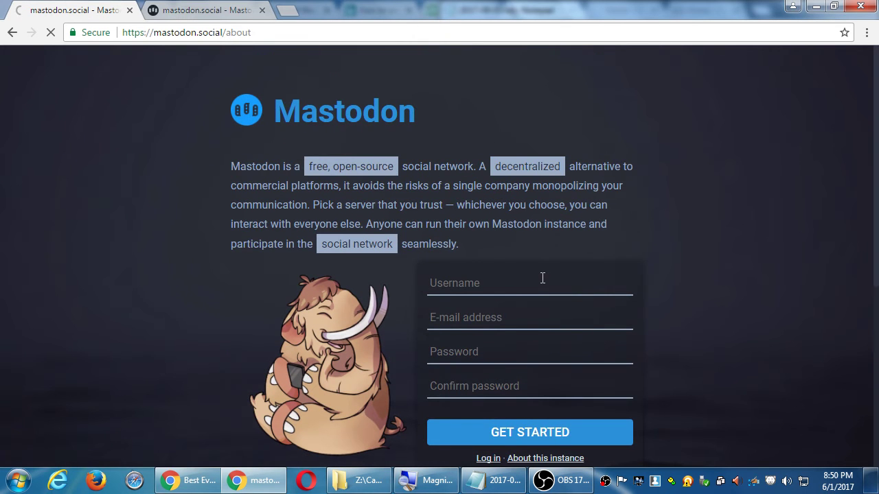
Step: Compare mastodon.xyz's 9,418 users with mastodon.social's 65,697, ending on the mastodon.xyz about page
left_click(557, 458)
left_click(233, 10)
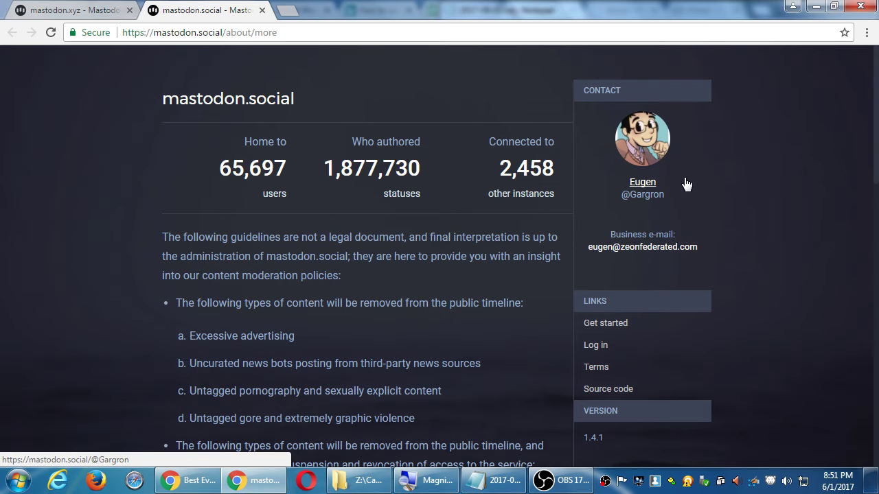
key("ctrl+shift+Tab")
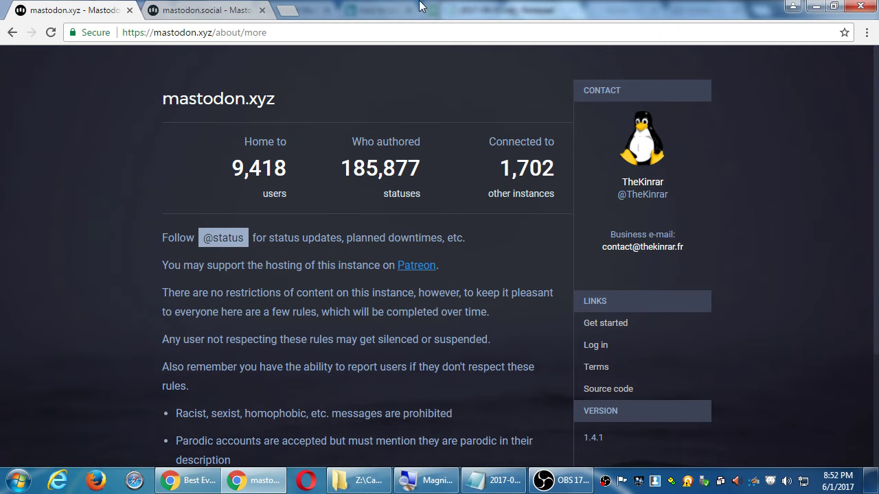
Step: Back on the mastodon.xyz welcome page, highlight the Ethical design and chronological timelines features
left_click(12, 32)
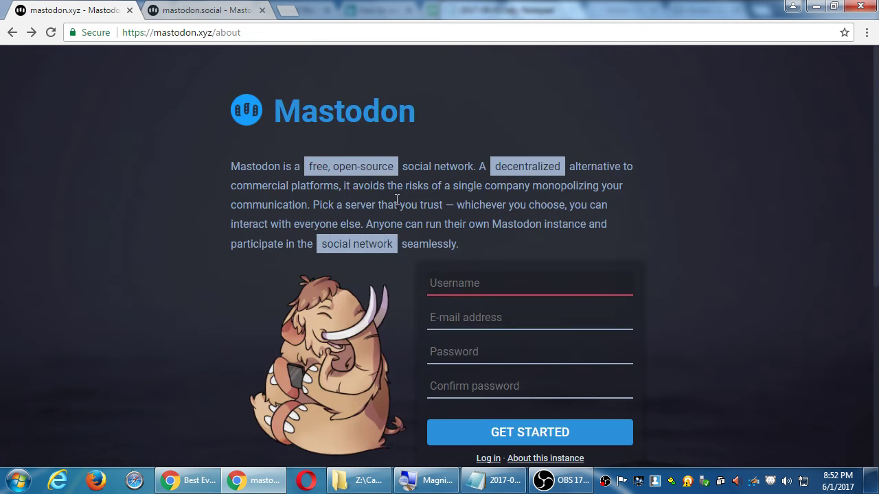
scroll(534, 263, "down", 5)
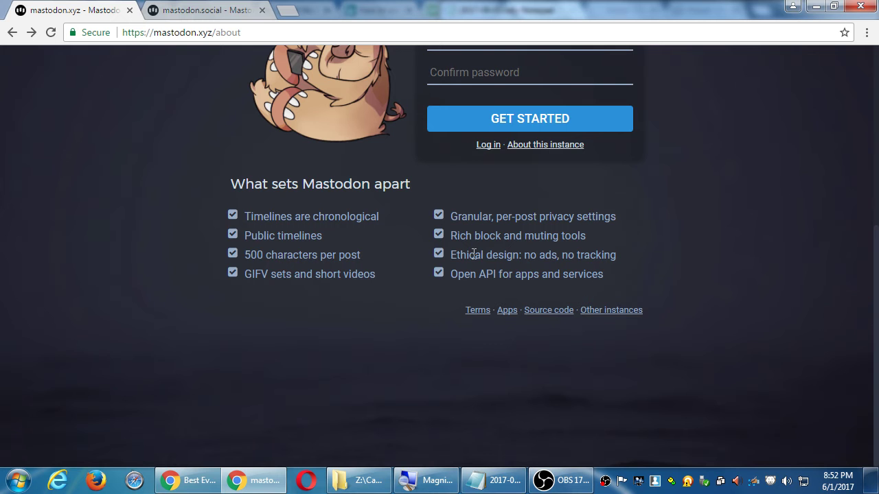
left_click_drag(474, 255, 588, 255)
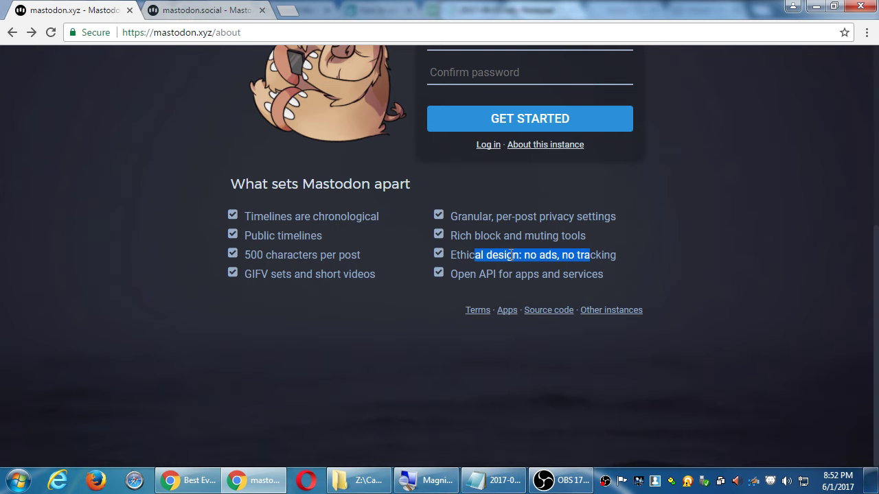
left_click(471, 236)
left_click_drag(281, 216, 341, 217)
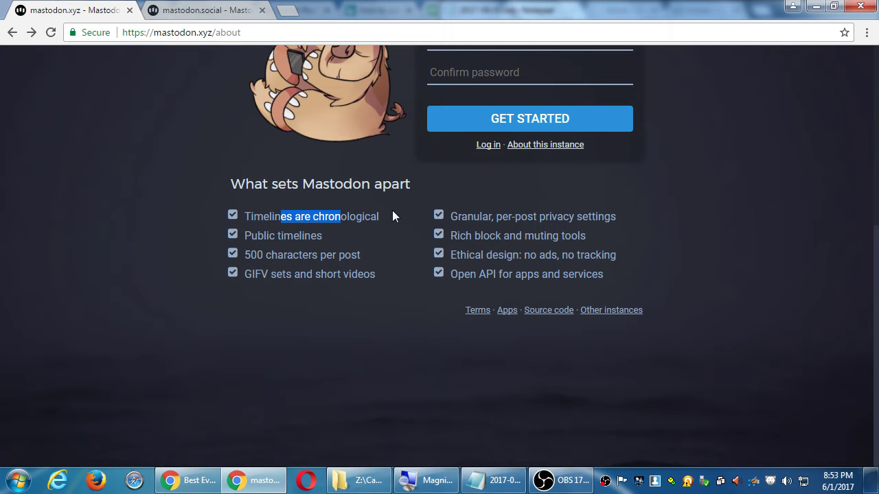
Step: Scroll the GitHub 'List of Mastodon instances' page and briefly visit instances.mastodon.xyz before returning
left_click(620, 312)
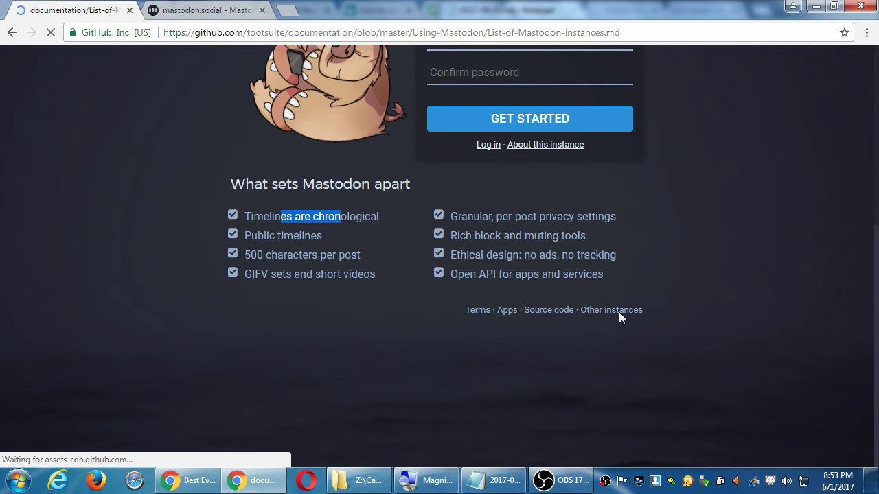
scroll(627, 353, "down", 3)
scroll(627, 353, "down", 2)
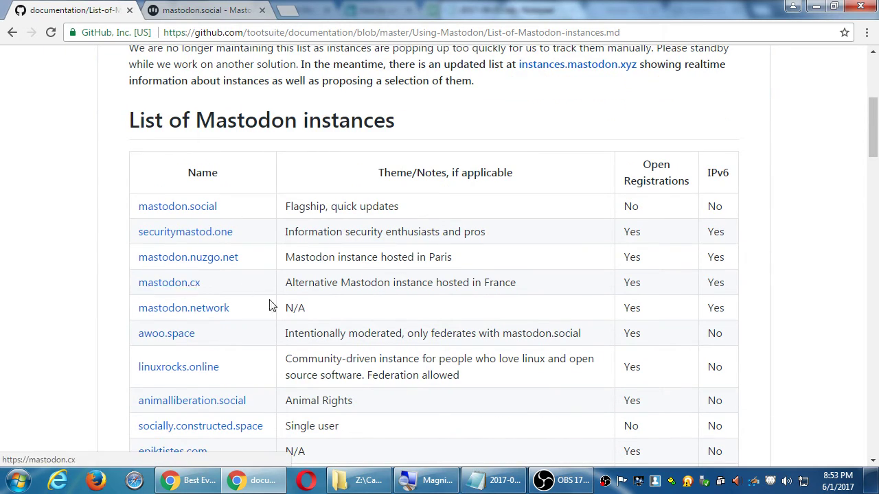
scroll(273, 305, "down", 1)
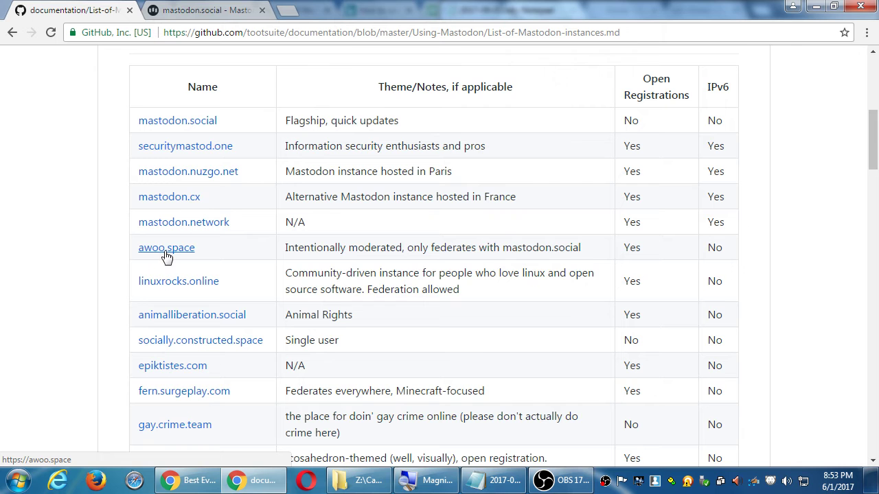
scroll(251, 247, "up", 5)
scroll(259, 249, "down", 3)
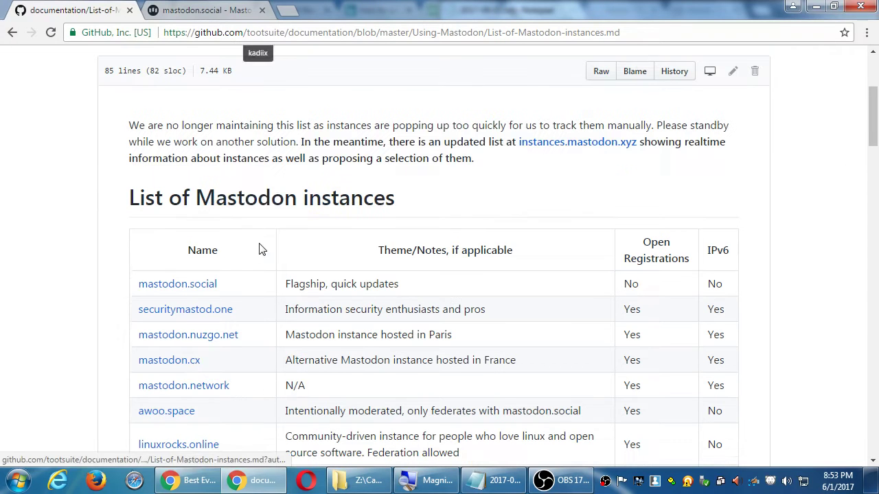
left_click(549, 148)
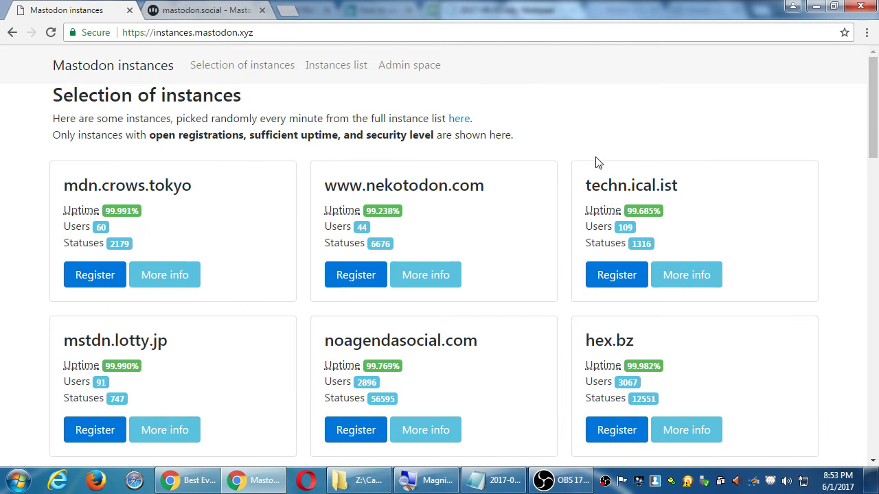
key("alt+Left")
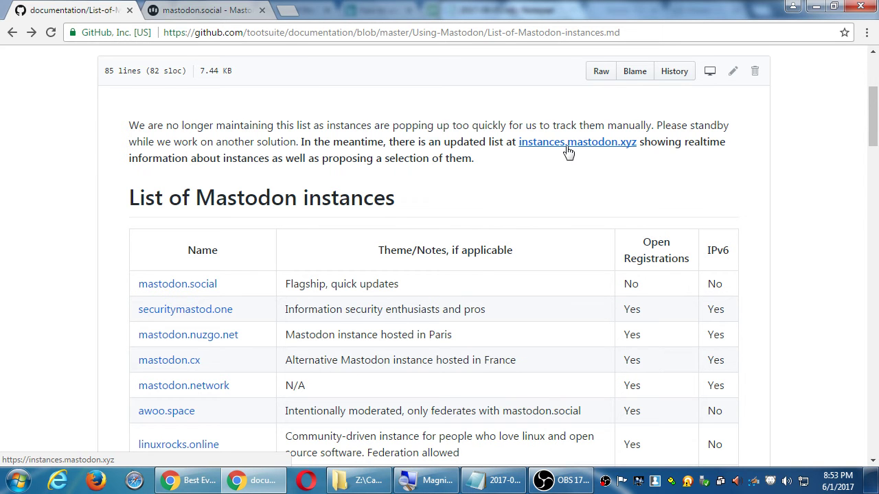
Step: Open instances.mastodon.xyz and read the More info details for soc.ialis.me
left_click(568, 150)
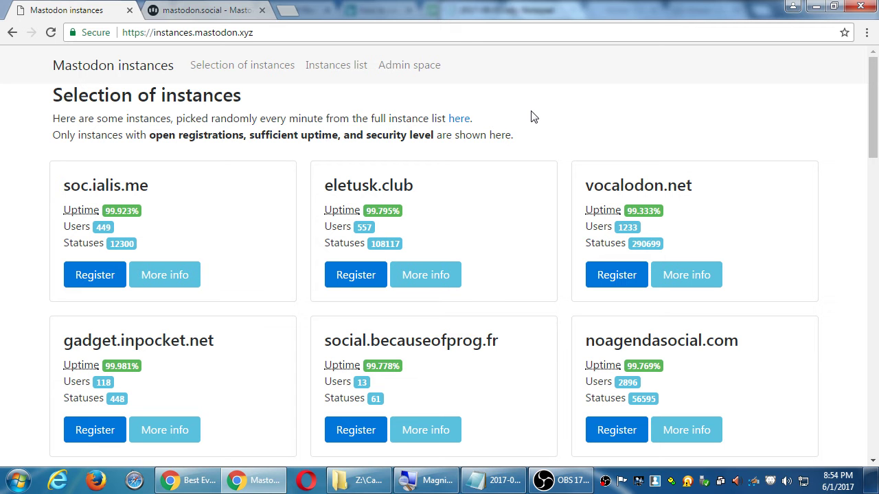
left_click(164, 280)
left_click_drag(389, 208, 447, 294)
left_click(447, 294)
left_click(800, 277)
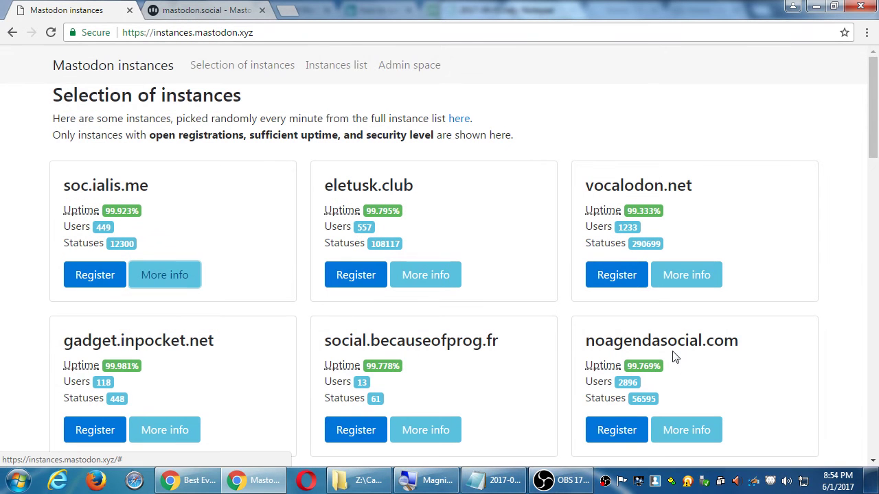
Step: Check noagendasocial.com's details, then open the full list of all 1588 tracked instances
left_click(687, 432)
left_click(699, 208)
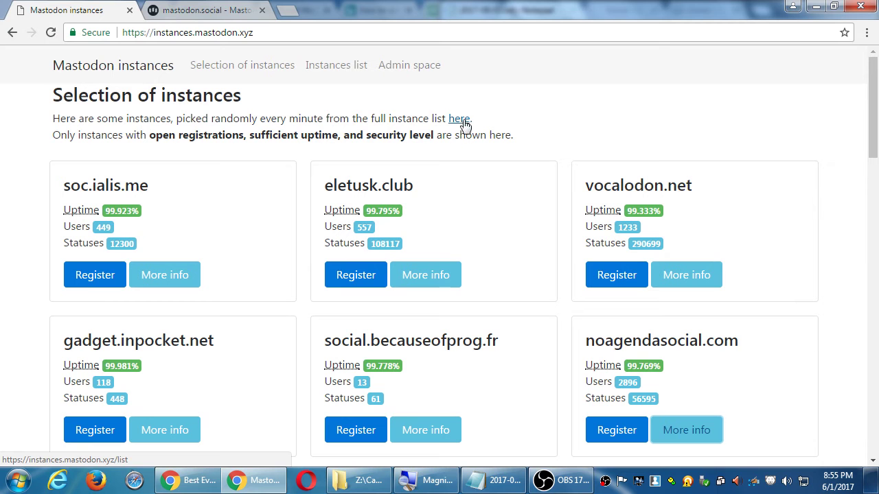
left_click(461, 120)
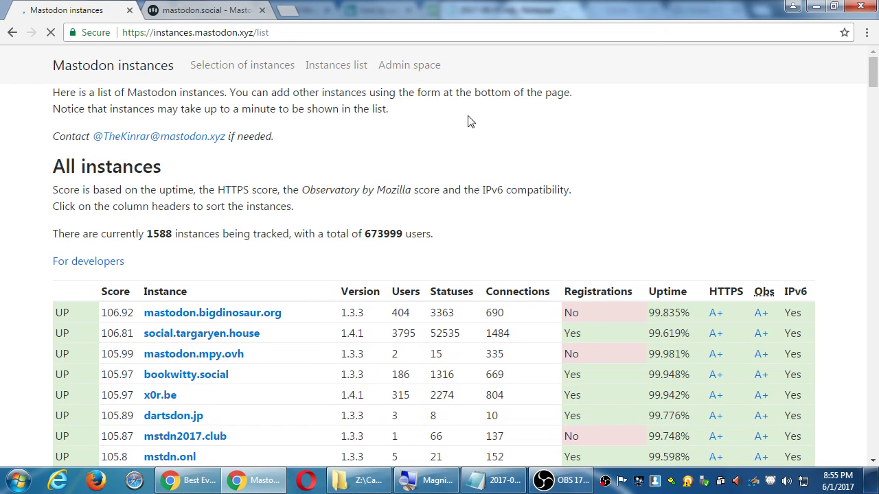
Step: Sort all instances by users, largest first, and highlight the two most-populated rows
key("alt+Left")
left_click_drag(127, 118, 347, 134)
left_click(491, 122)
left_click(458, 119)
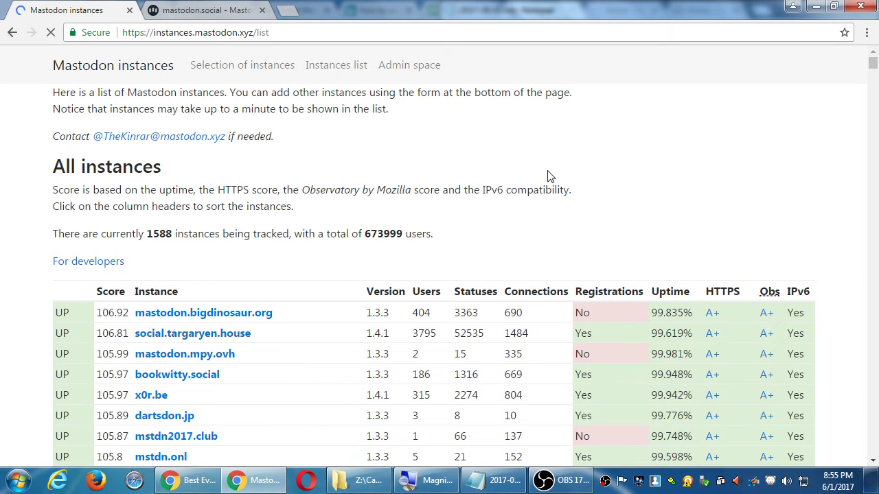
scroll(548, 176, "down", 1)
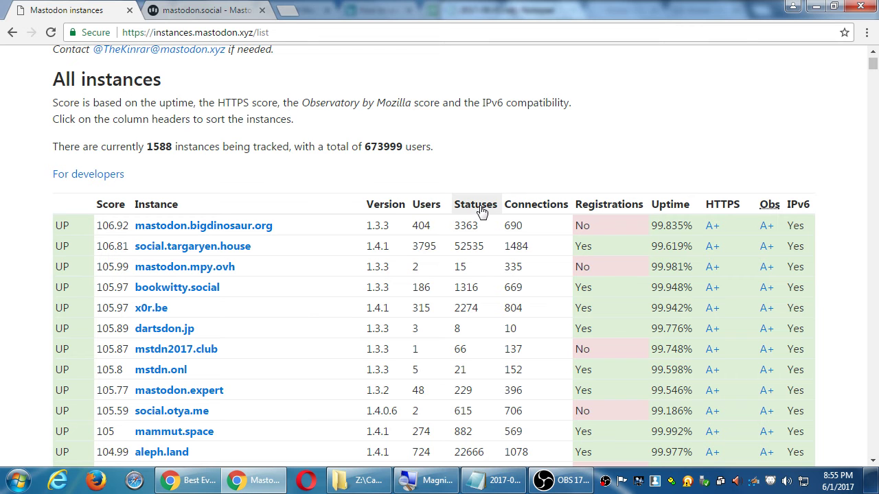
left_click(425, 206)
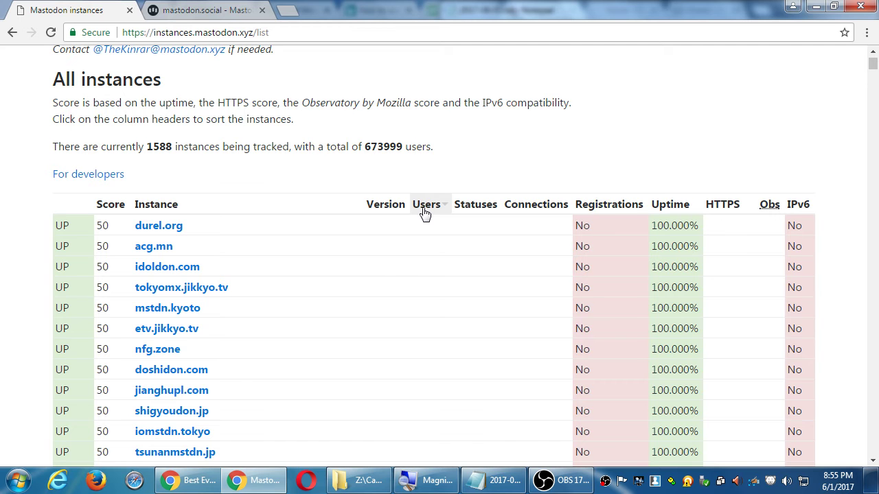
left_click(425, 209)
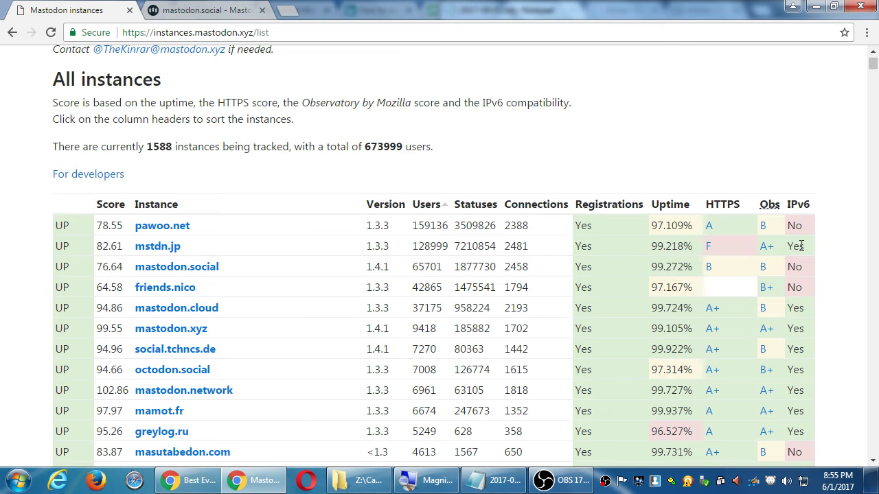
left_click_drag(801, 246, 76, 219)
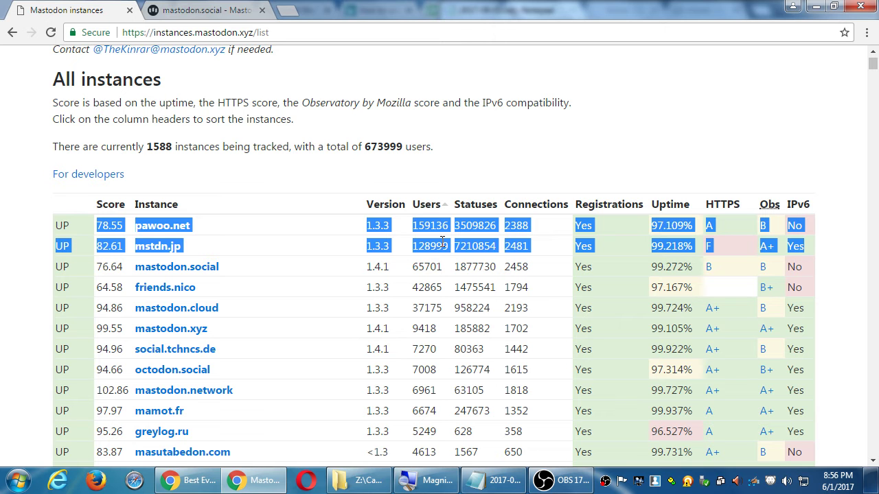
Step: Sort the instances by uptime, then read mastodon.social's about page and its moderation rules
scroll(755, 175, "down", 1)
left_click(671, 192)
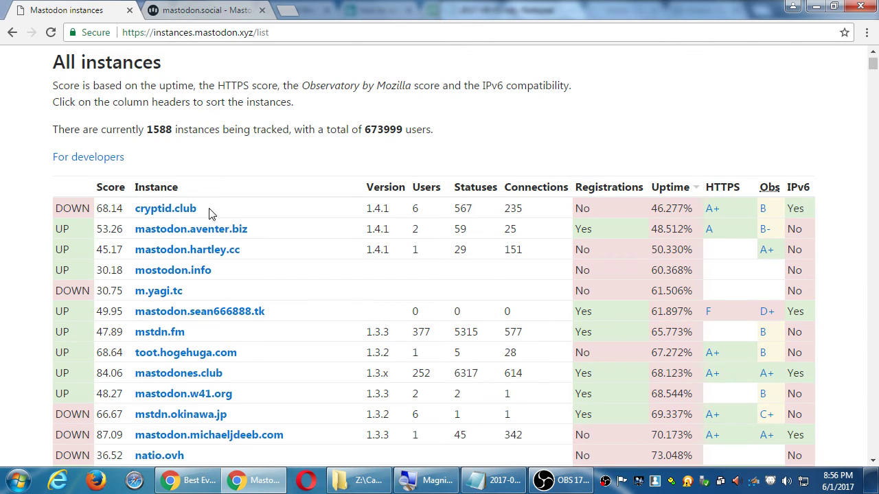
left_click(178, 10)
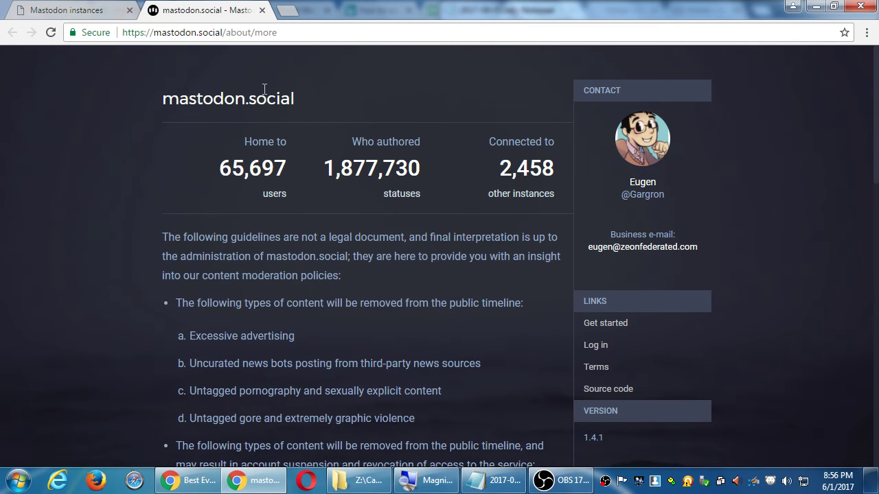
scroll(173, 205, "down", 6)
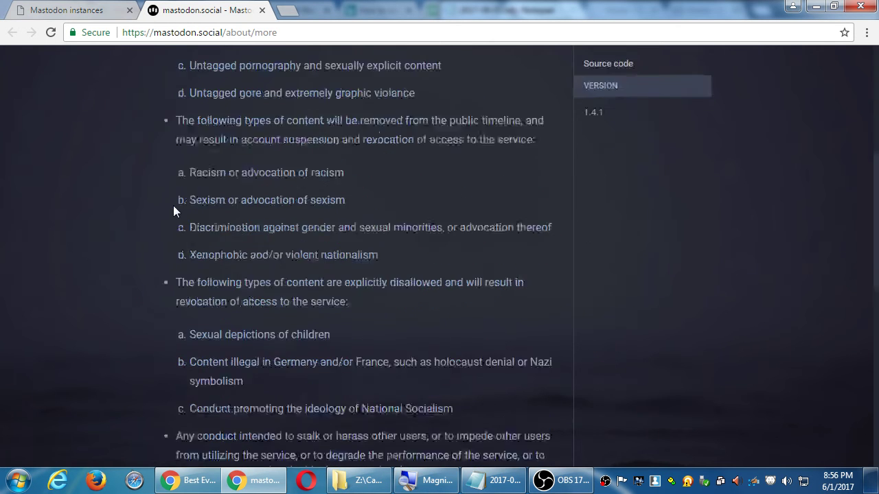
scroll(174, 205, "down", 8)
scroll(174, 204, "up", 14)
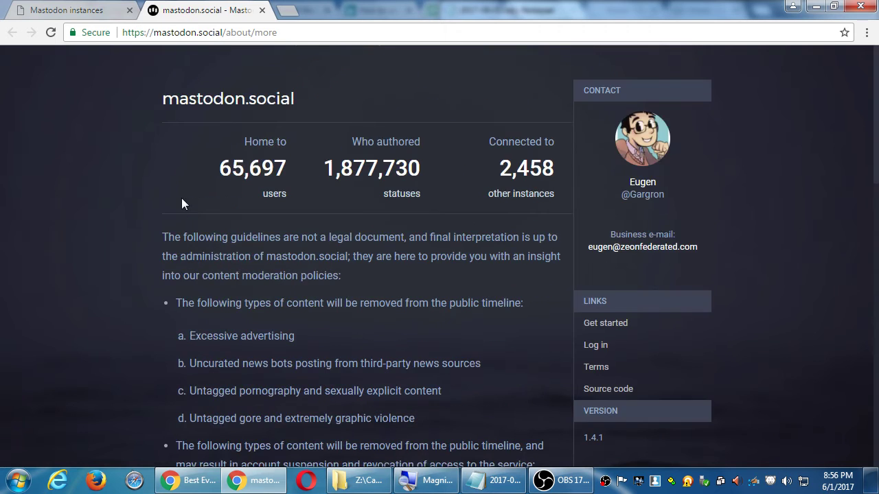
scroll(182, 198, "down", 14)
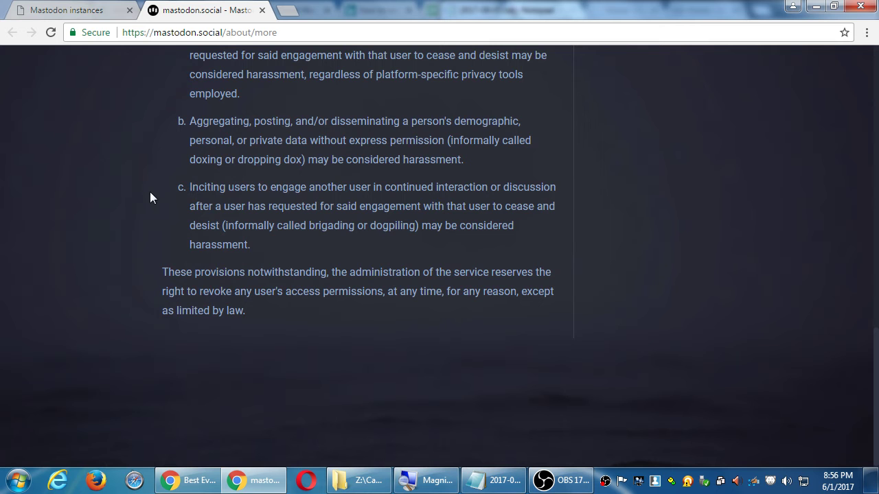
Step: Remove 'about/more' from the address to load the mastodon.social home page and its sign-up form
scroll(153, 195, "up", 14)
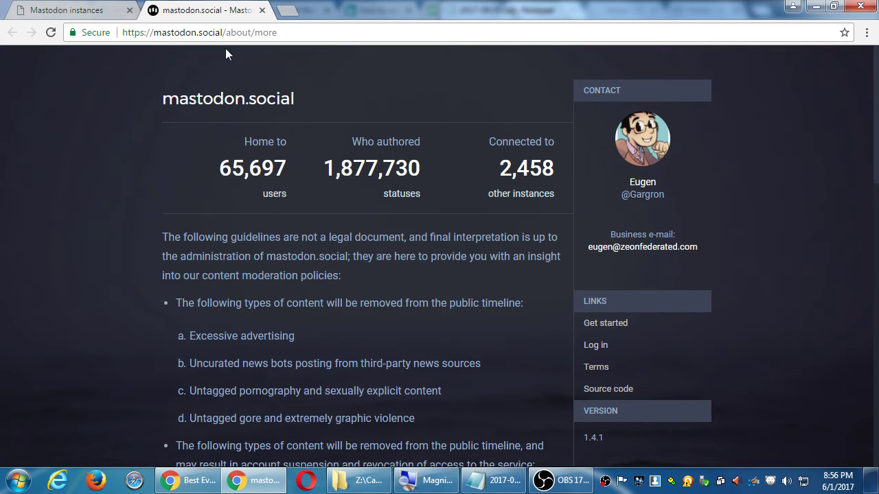
left_click_drag(228, 33, 294, 33)
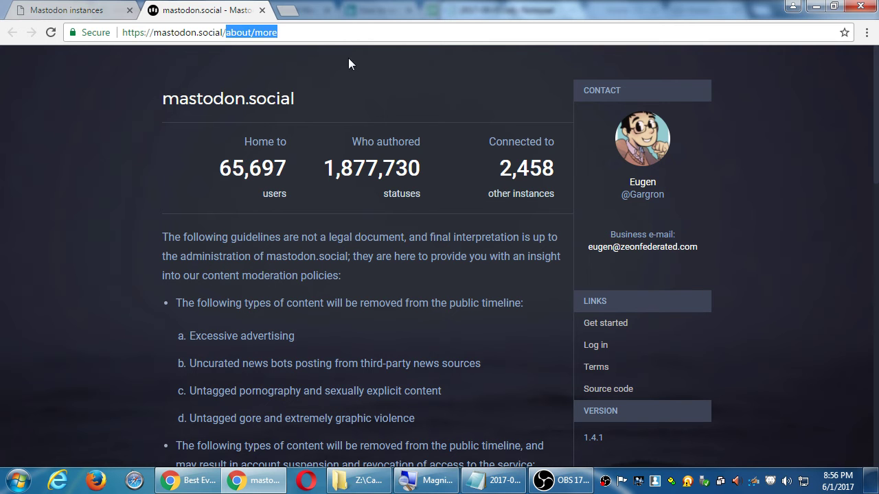
key("BackSpace")
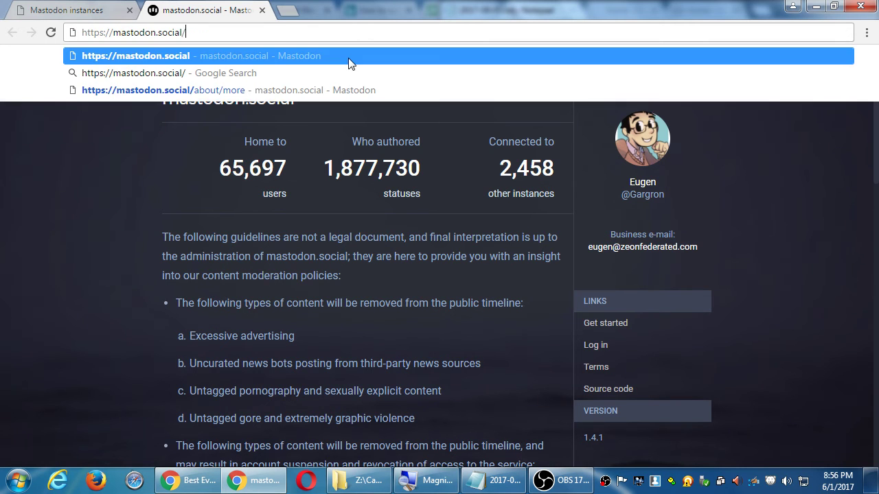
key("Return")
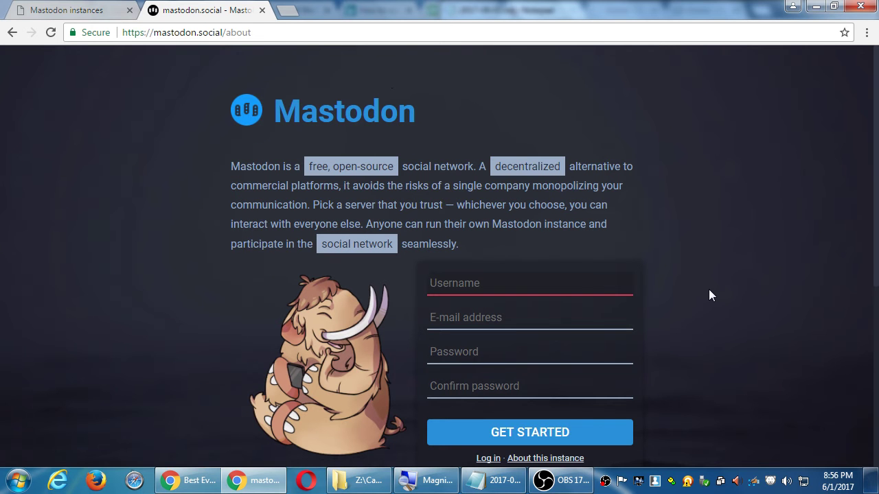
scroll(712, 288, "down", 1)
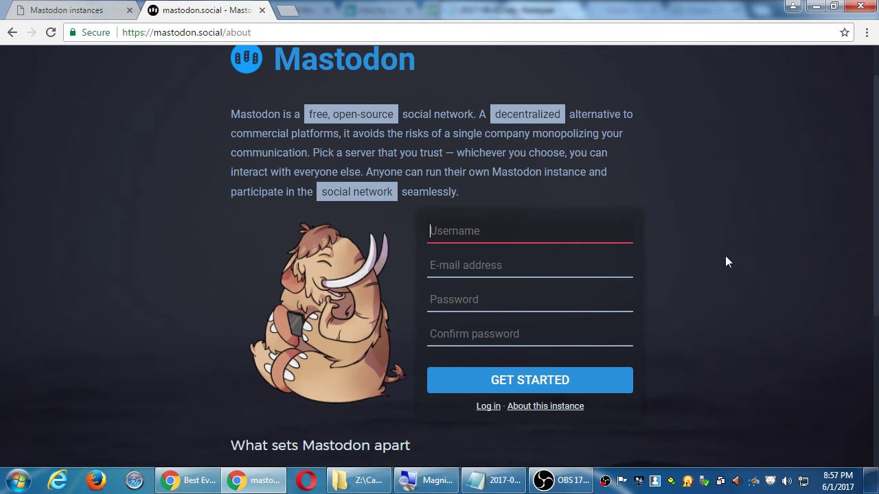
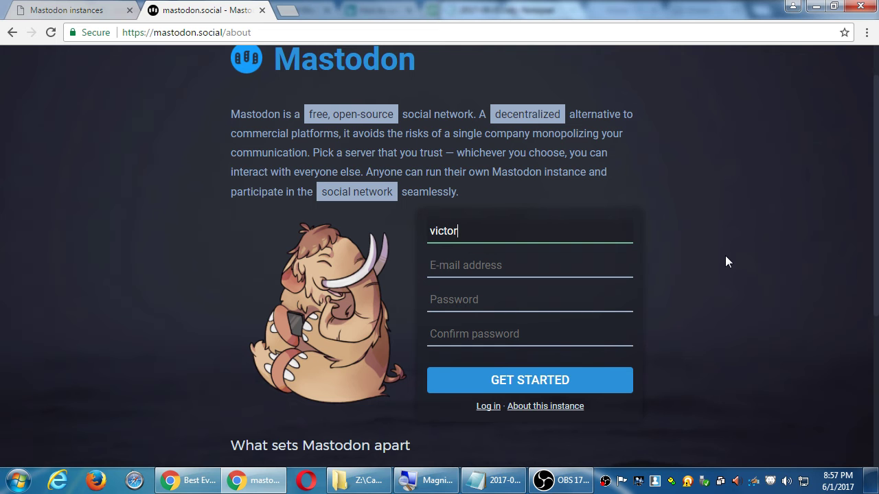
Step: Enter a username, e-mail address and password in the sign-up form and submit it
key("Tab")
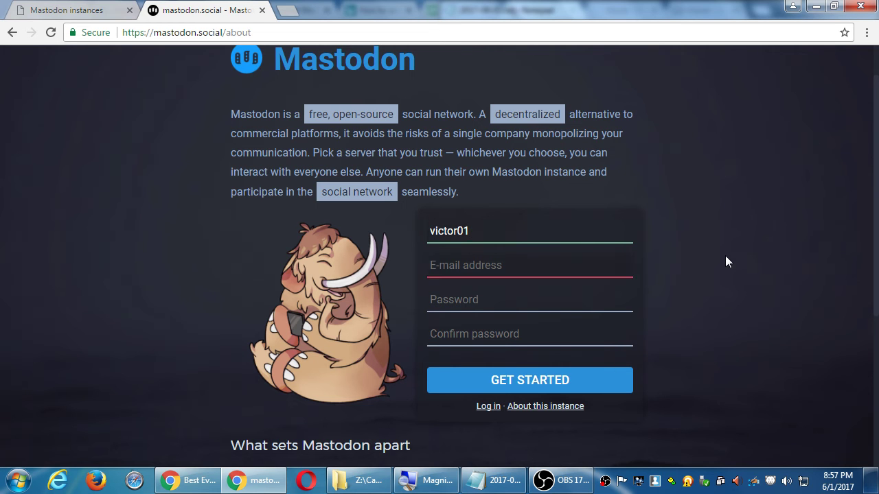
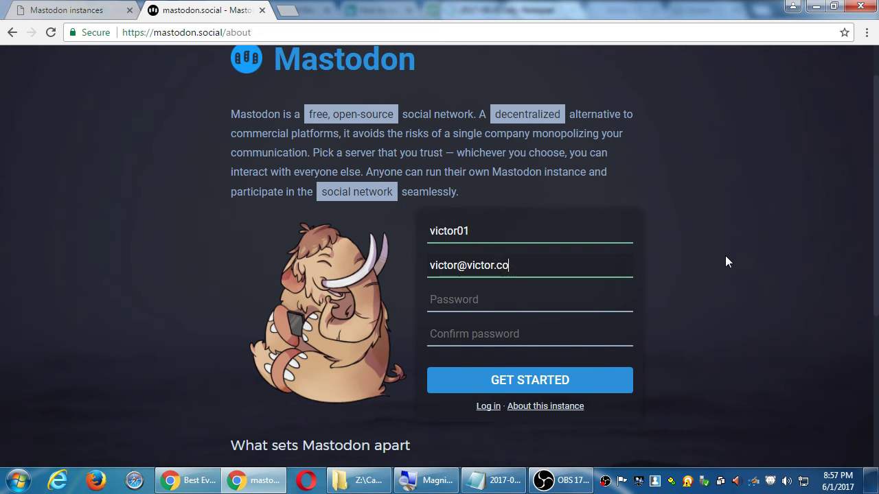
key("Tab")
key("Tab")
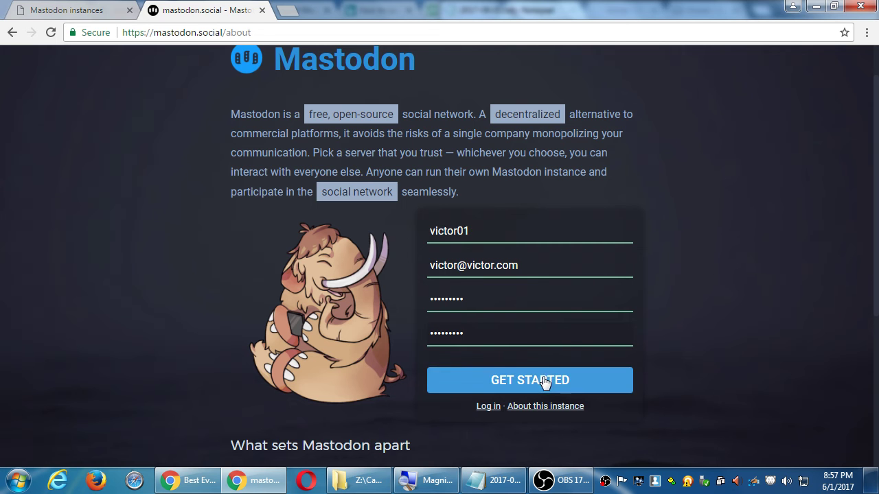
left_click(543, 380)
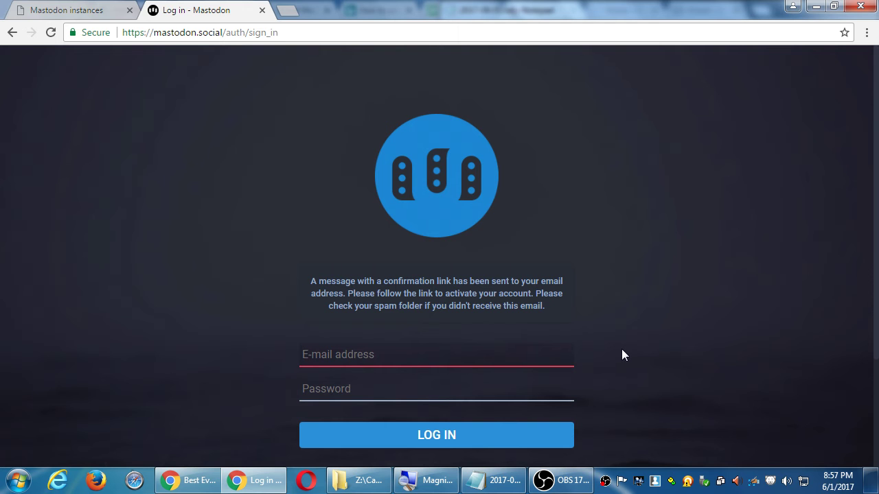
Step: Return to the sign-up form, erase the entered e-mail and username, and switch to Notepad
key("alt+Left")
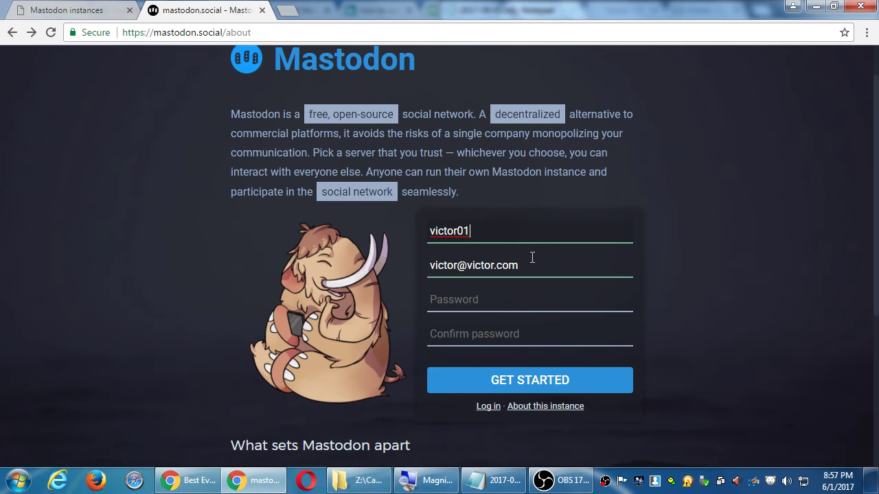
left_click_drag(542, 265, 419, 256)
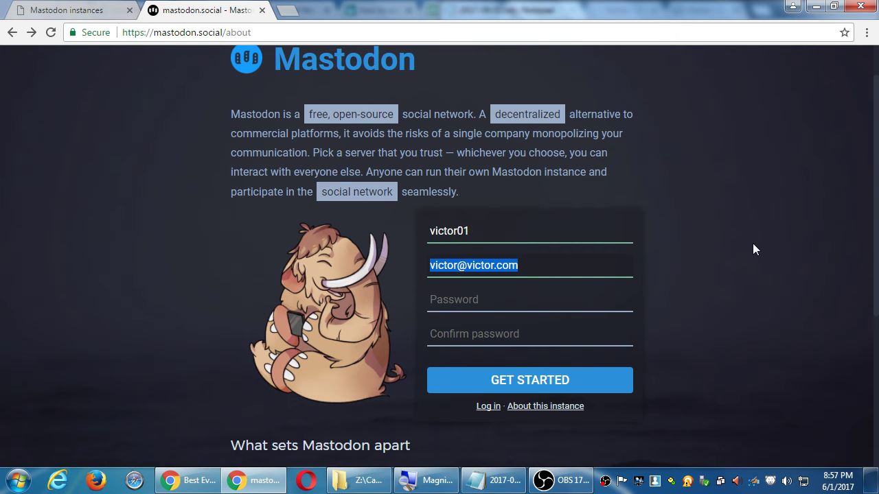
key("BackSpace")
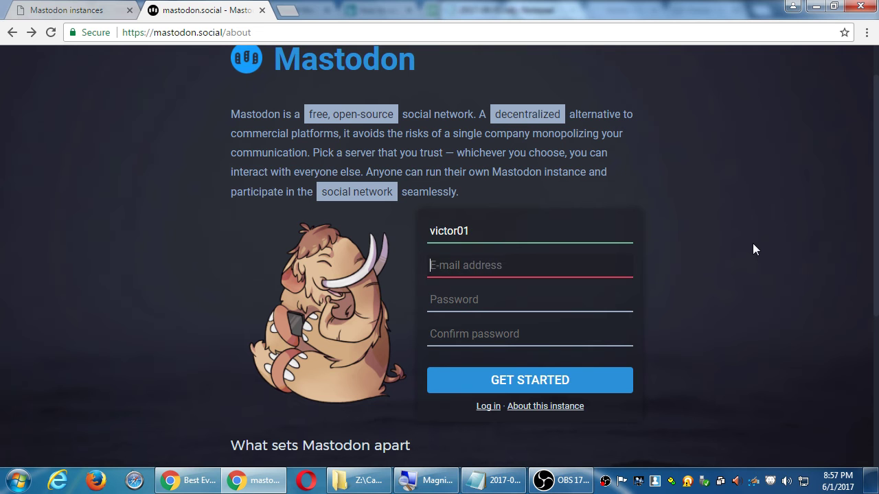
left_click_drag(474, 231, 414, 231)
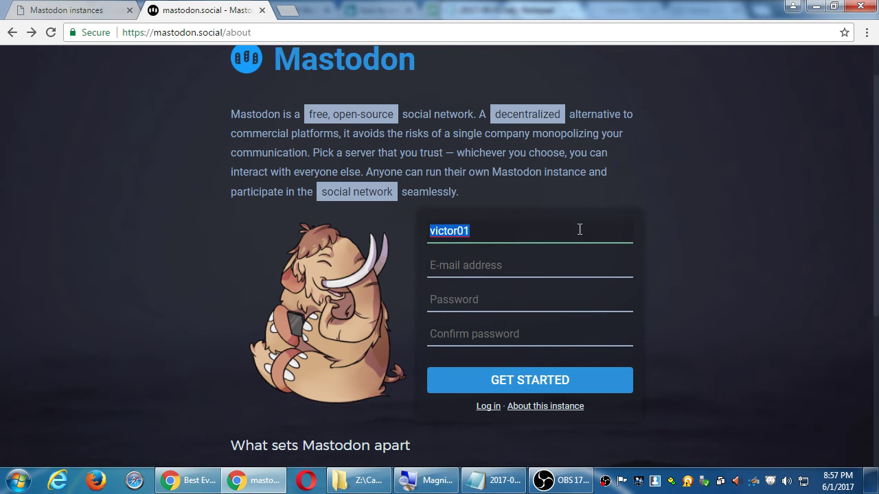
key("BackSpace")
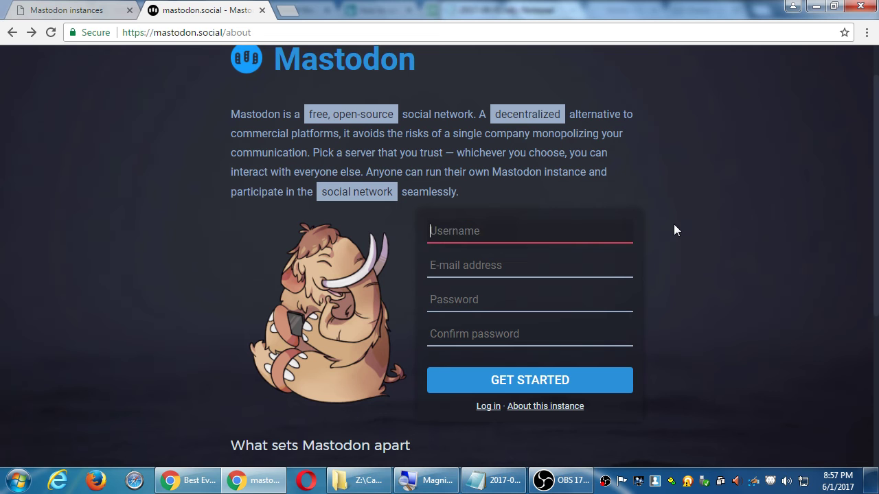
left_click(712, 230)
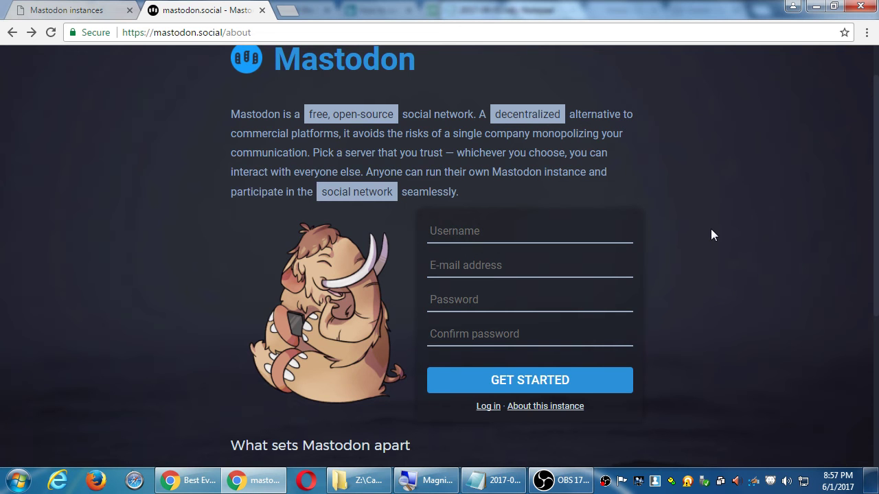
key("alt+Tab")
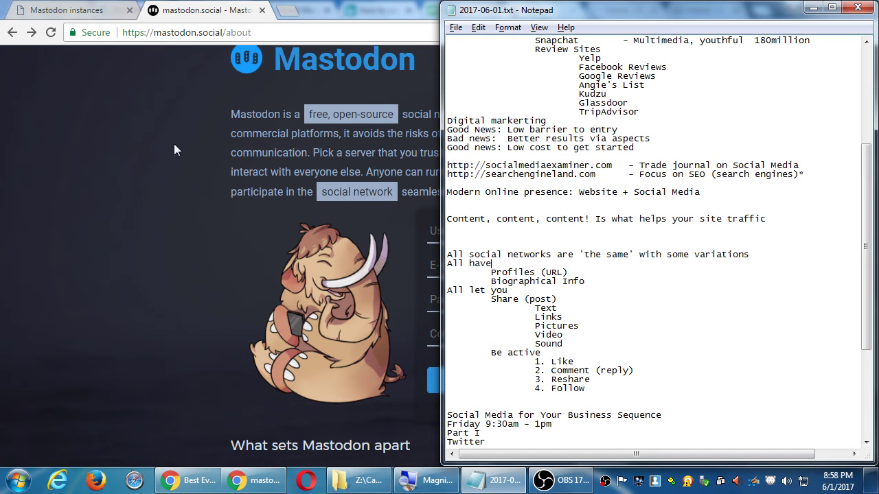
Step: In Chrome's Mastodon instances tab, sort by users so pawoo.net, mstdn.jp and mastodon.social top the list
left_click(75, 181)
scroll(110, 201, "up", 1)
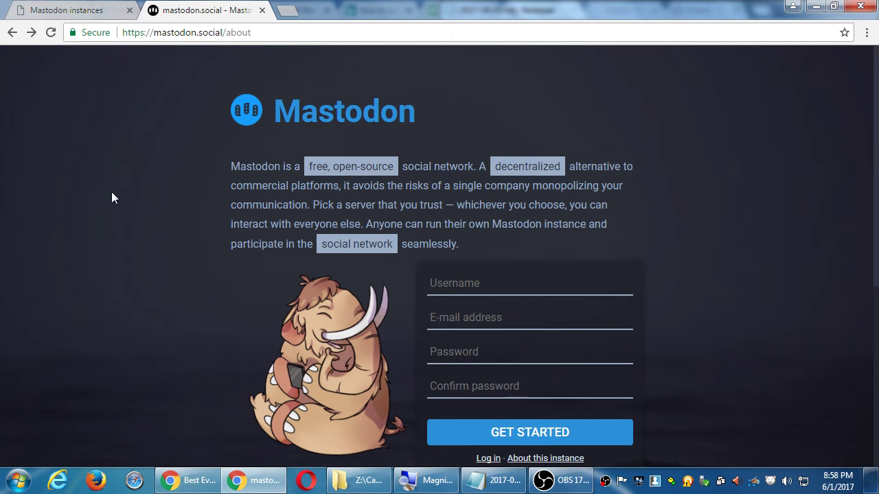
left_click(85, 9)
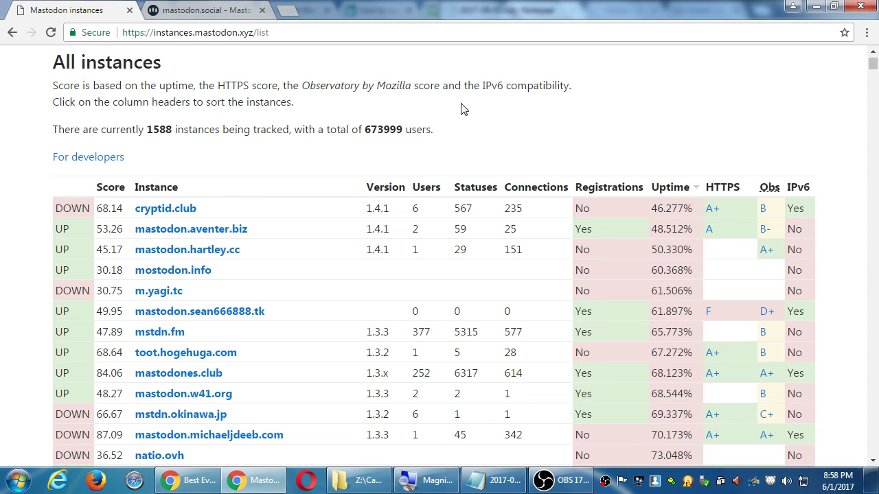
left_click(432, 195)
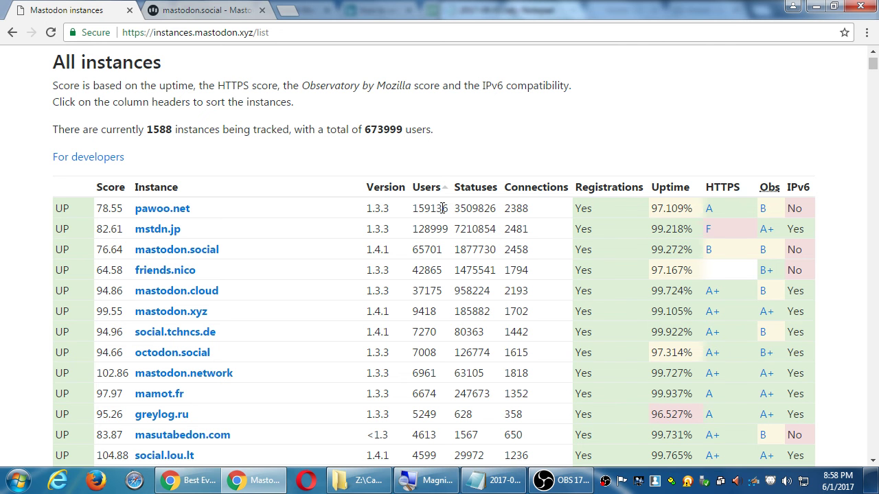
Step: Switch to the mastodon.social tab showing the introduction and empty sign-up form
left_click(225, 11)
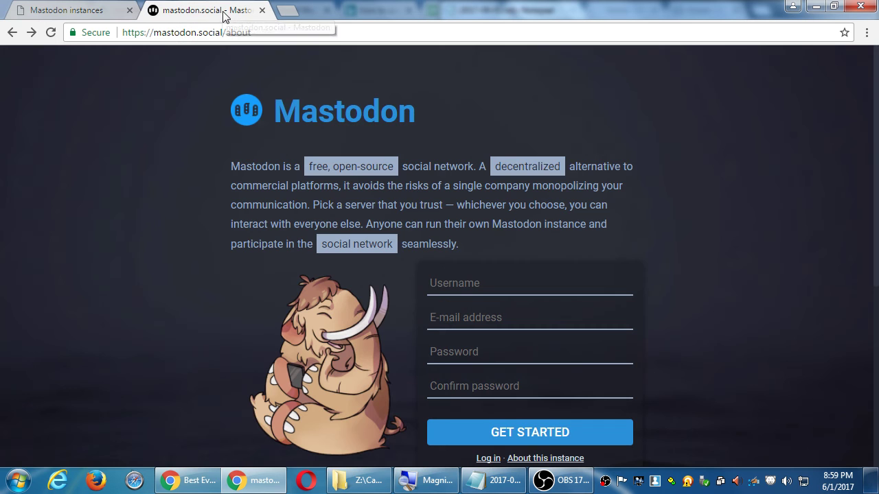